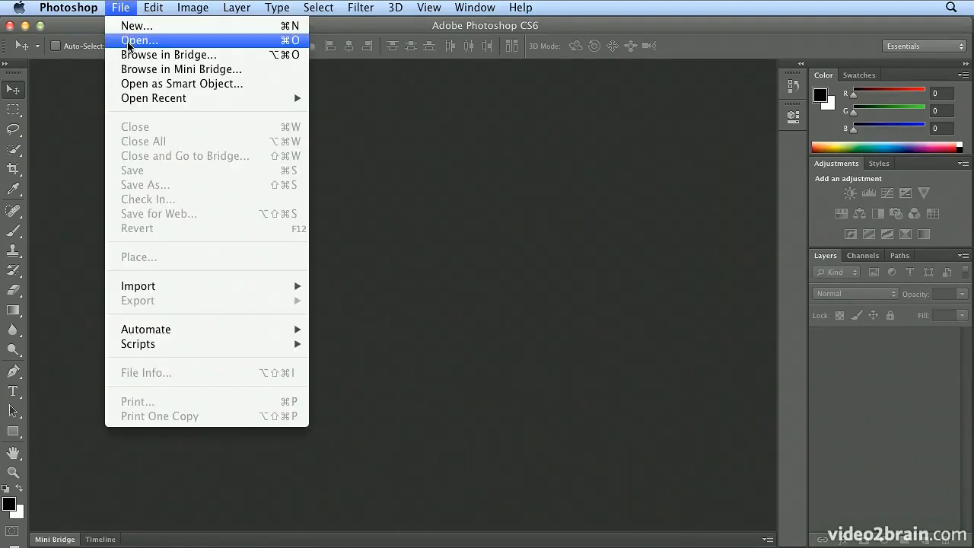
- Open the fountain.mp4 video from the 09_3D_objects folder
{"action": "left_click", "coordinate": [128, 44]}
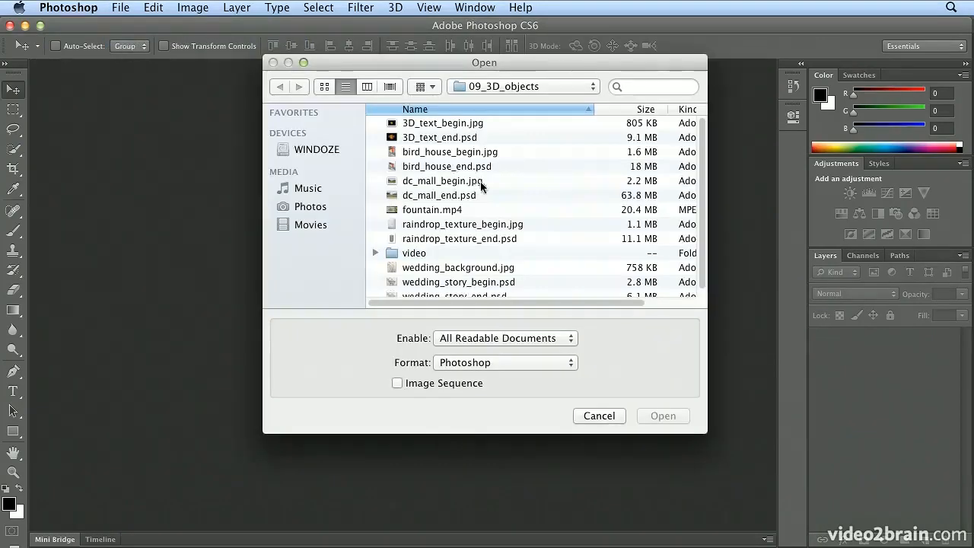
{"action": "left_click", "coordinate": [455, 211]}
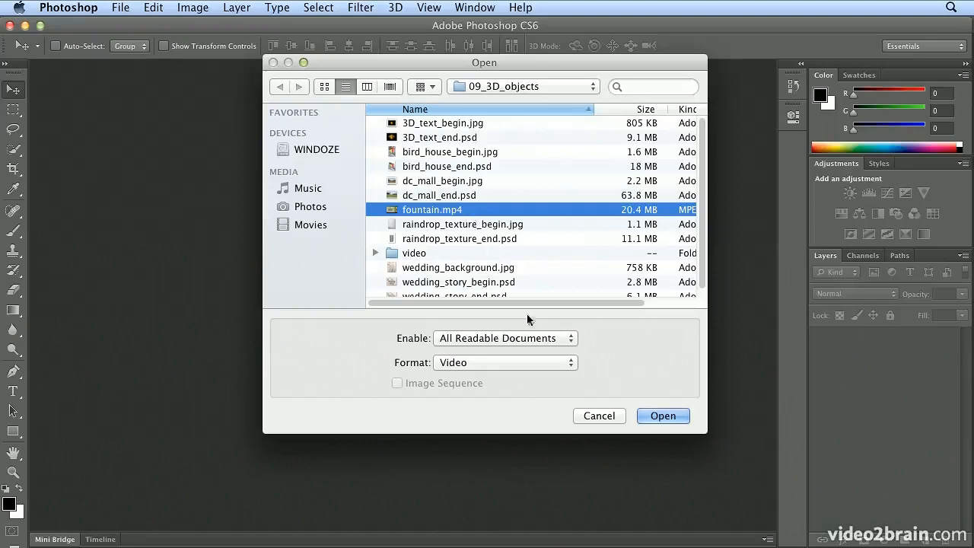
{"action": "left_click", "coordinate": [663, 417]}
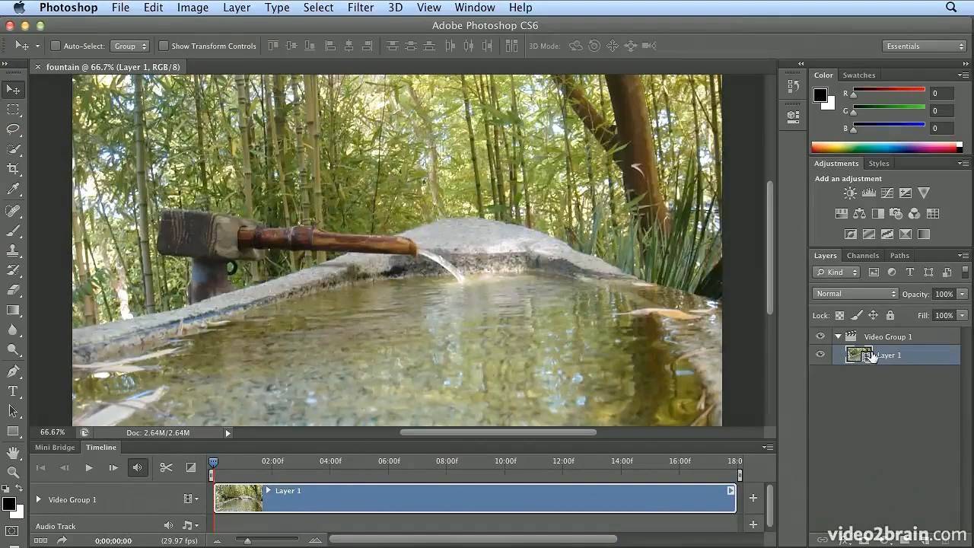
- Rename the video group as fountain and the video layer inside it as fountain video
{"action": "double_click", "coordinate": [883, 337]}
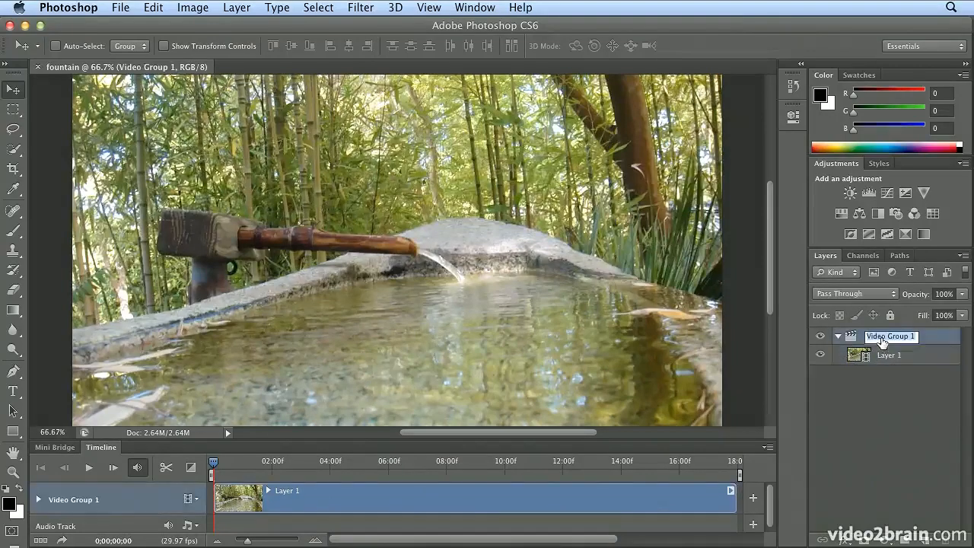
{"action": "type", "text": "fountain"}
{"action": "key", "text": "Return"}
{"action": "double_click", "coordinate": [888, 356]}
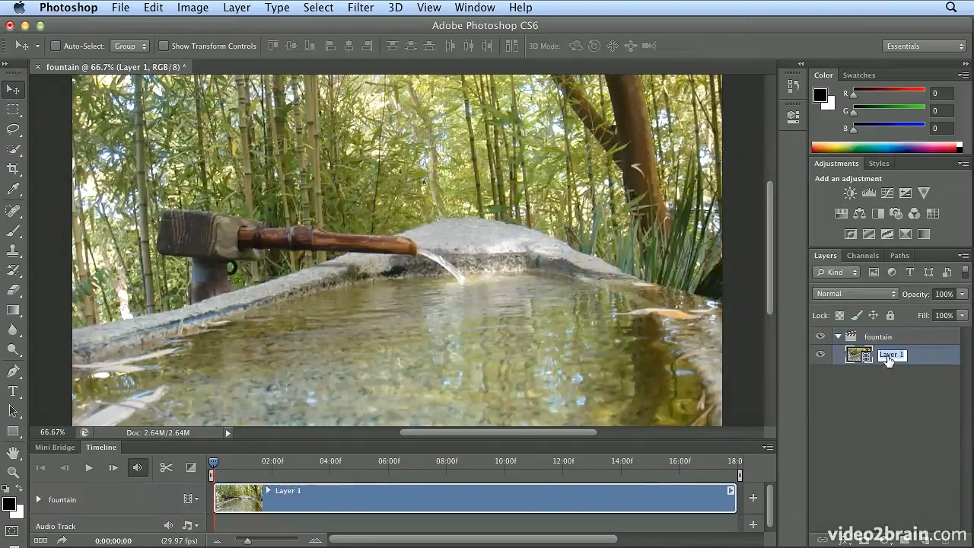
{"action": "type", "text": "fountain video"}
{"action": "key", "text": "Return"}
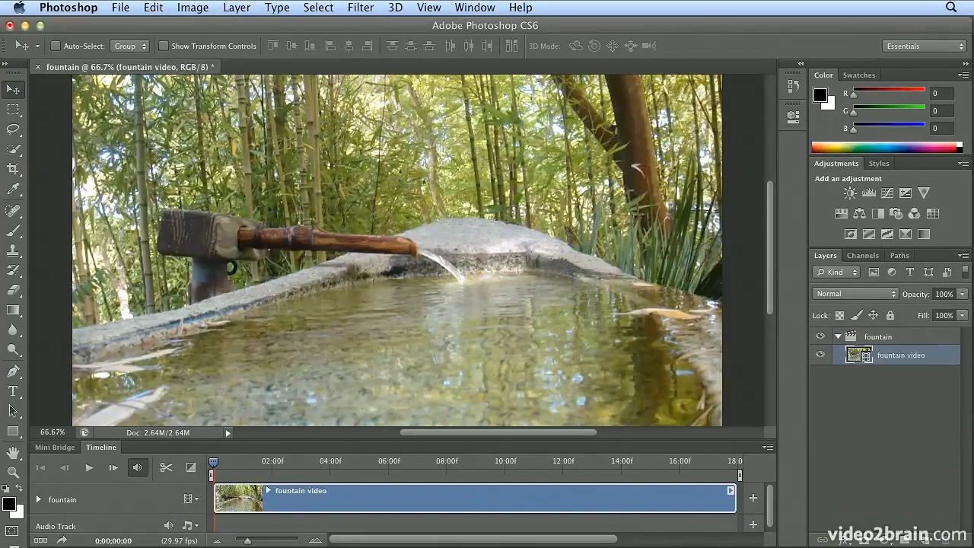
{"action": "double_click", "coordinate": [912, 356]}
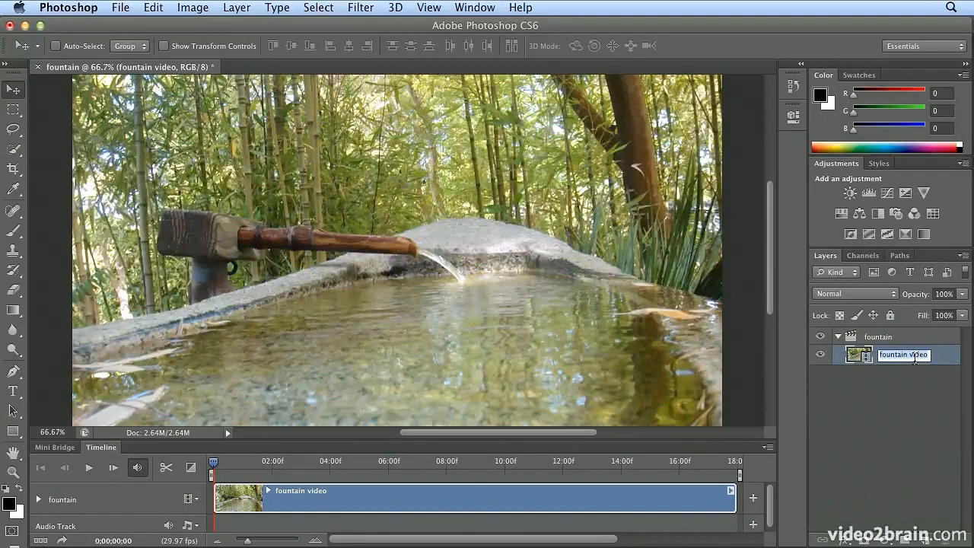
{"action": "left_click", "coordinate": [764, 39]}
- Switch to the Motion workspace and enlarge the timeline area upward
{"action": "left_click", "coordinate": [898, 47]}
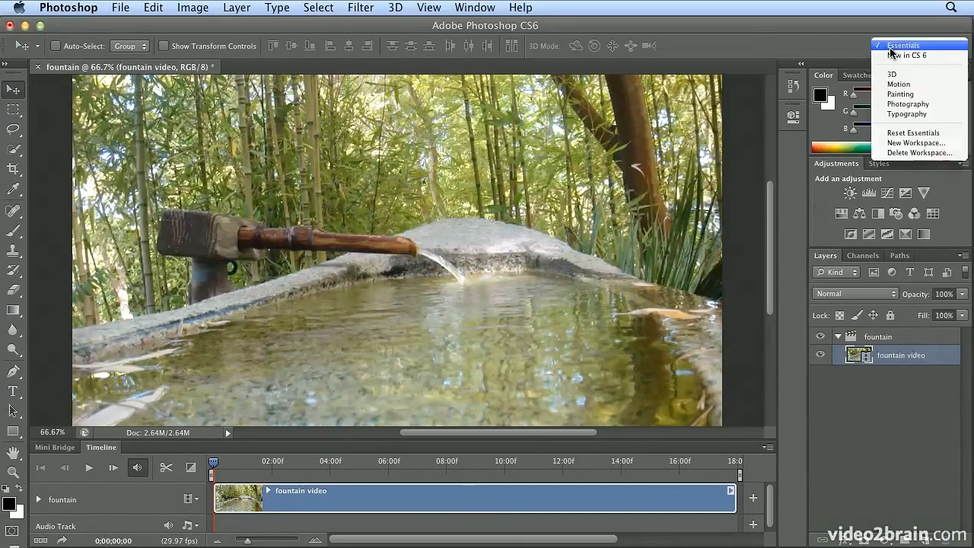
{"action": "left_click", "coordinate": [922, 88]}
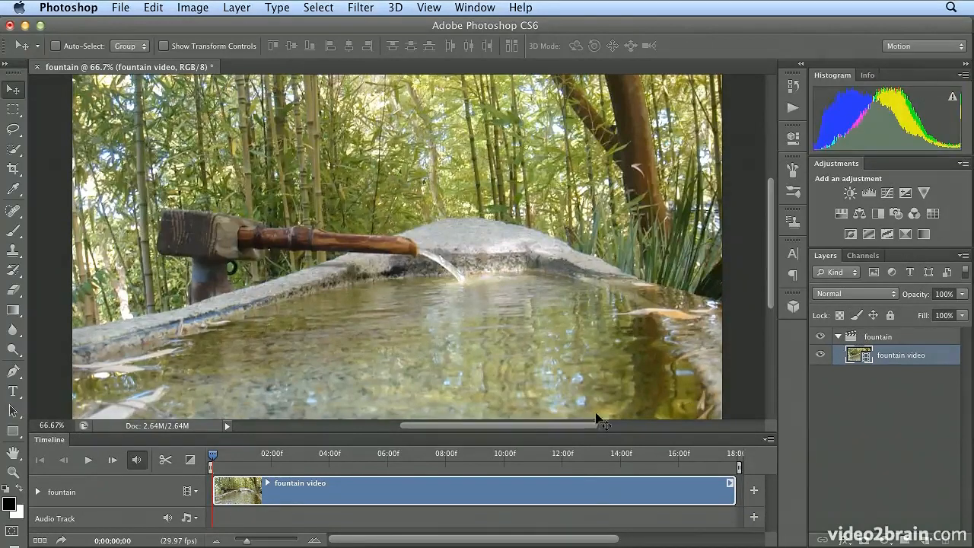
{"action": "left_click_drag", "start_coordinate": [386, 422], "coordinate": [384, 361]}
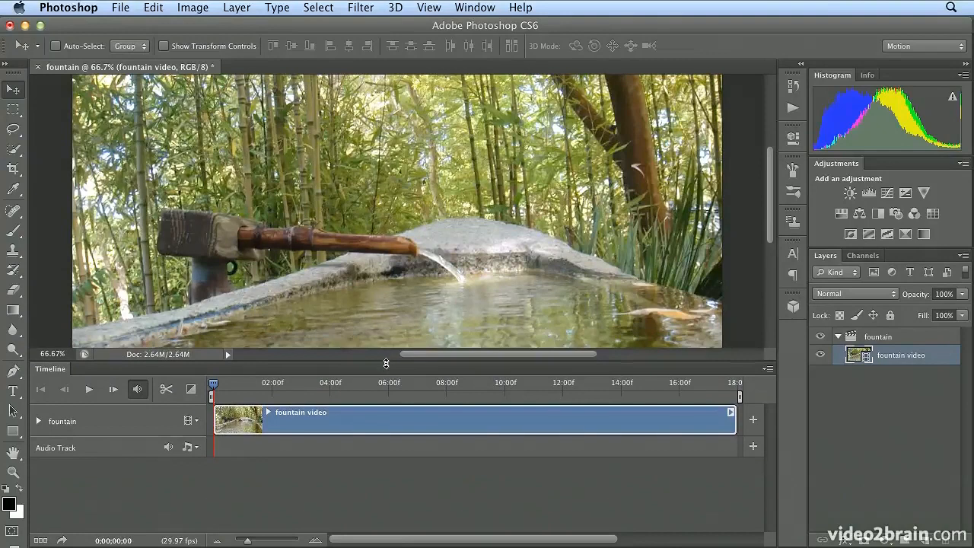
- Preview the fountain video clip and trim its end to about the 6-second mark
{"action": "left_click", "coordinate": [89, 395]}
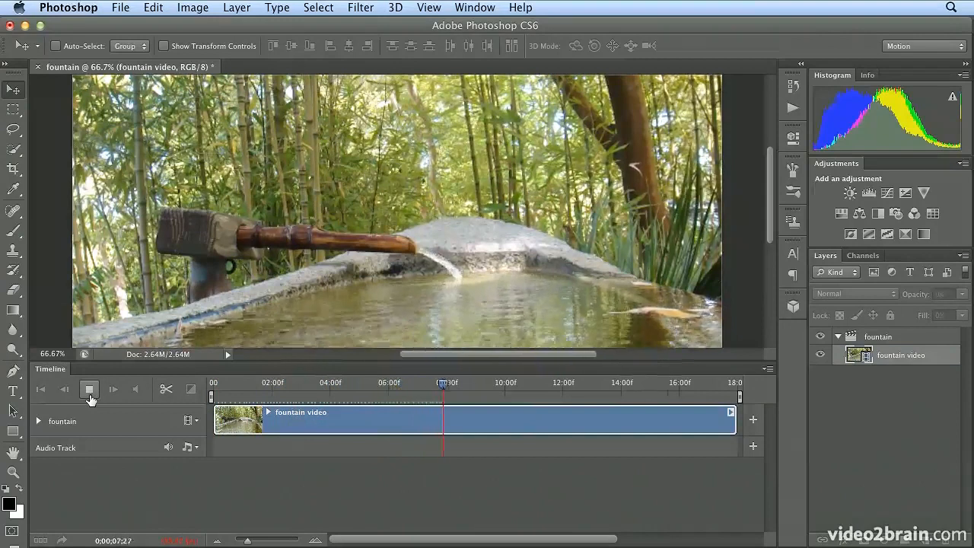
{"action": "left_click", "coordinate": [89, 392]}
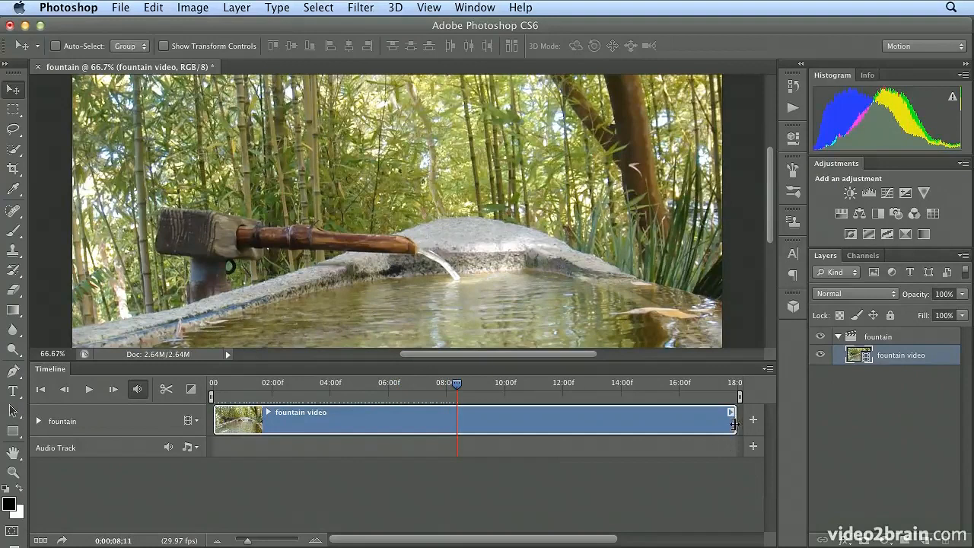
{"action": "left_click_drag", "start_coordinate": [734, 424], "coordinate": [384, 414]}
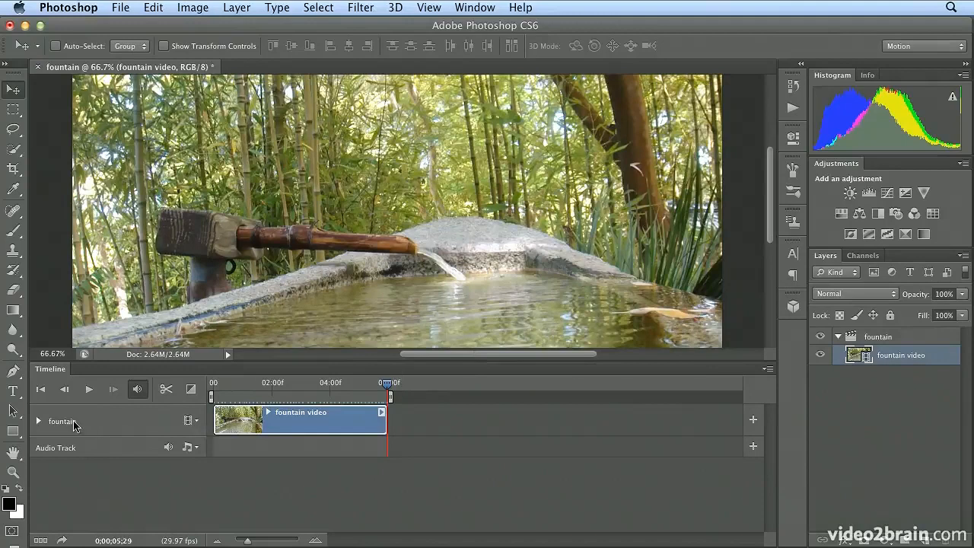
- Add a new video group above the fountain group and name it rectangle, collapsing the timeline for more canvas space
{"action": "left_click", "coordinate": [197, 423]}
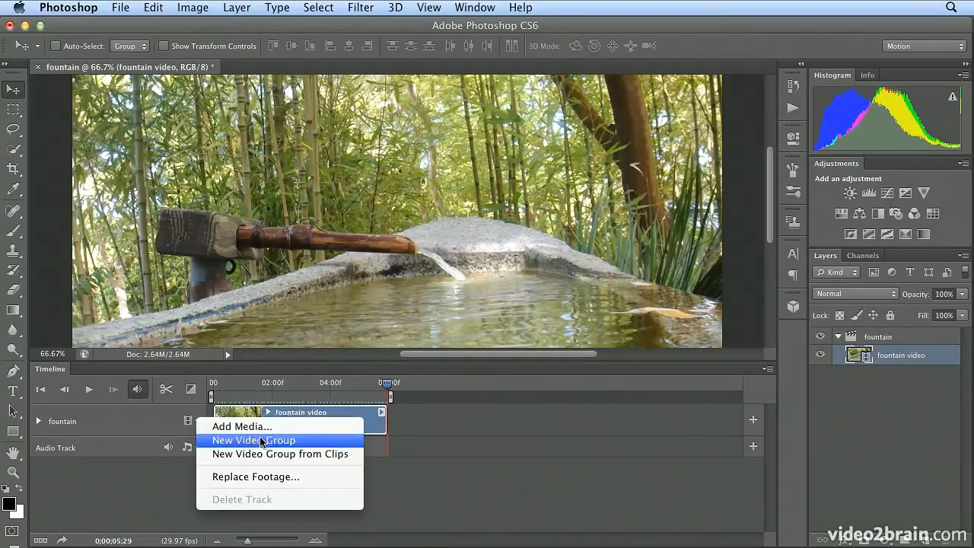
{"action": "left_click", "coordinate": [292, 441]}
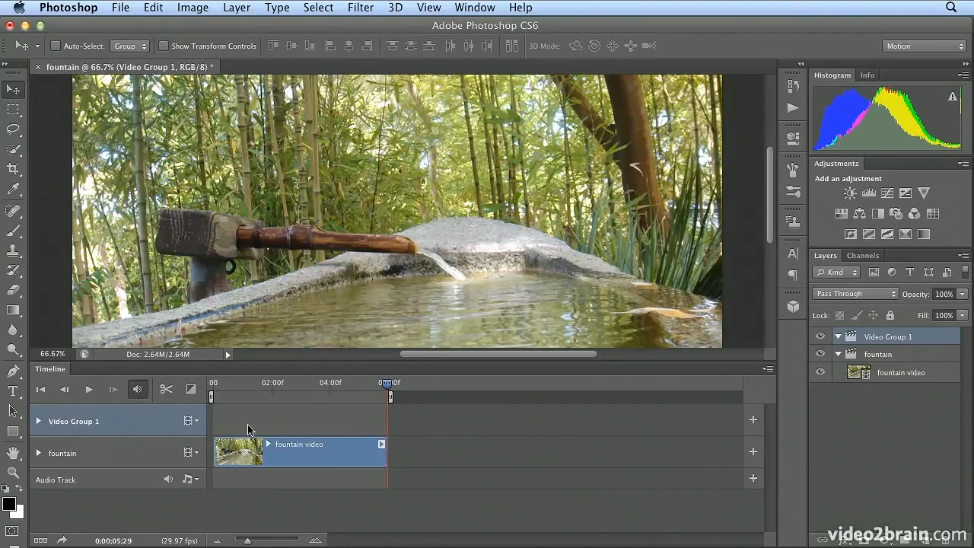
{"action": "double_click", "coordinate": [52, 370]}
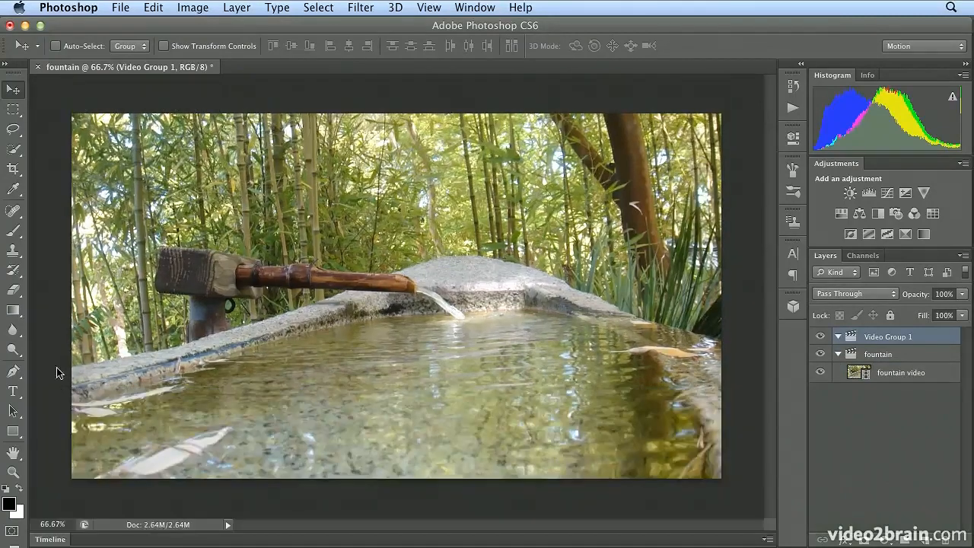
{"action": "double_click", "coordinate": [883, 338]}
{"action": "type", "text": "rectangle"}
{"action": "key", "text": "Return"}
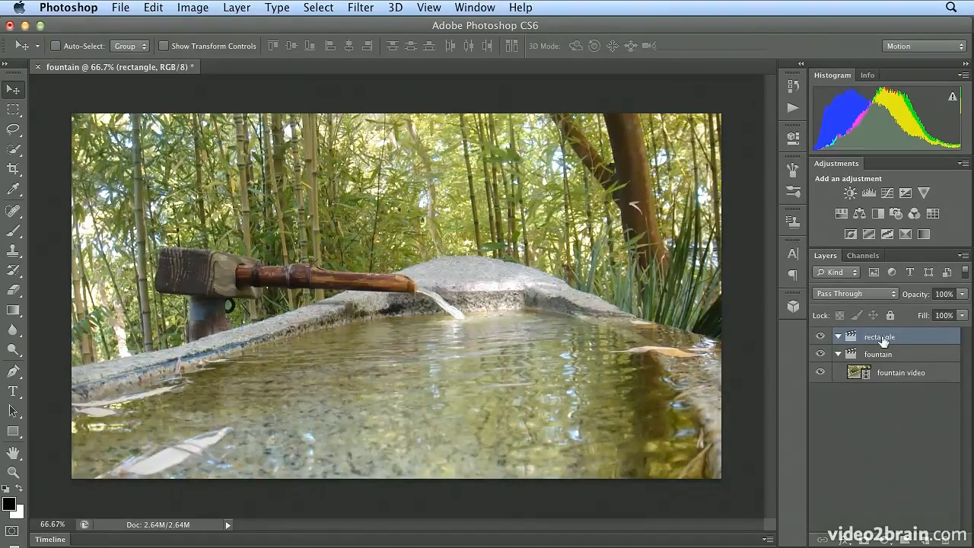
- Draw a white rounded rectangle about 1338 x 190 px with a 40 px radius across the image's upper edge, overhanging the canvas
{"action": "left_click", "coordinate": [14, 432]}
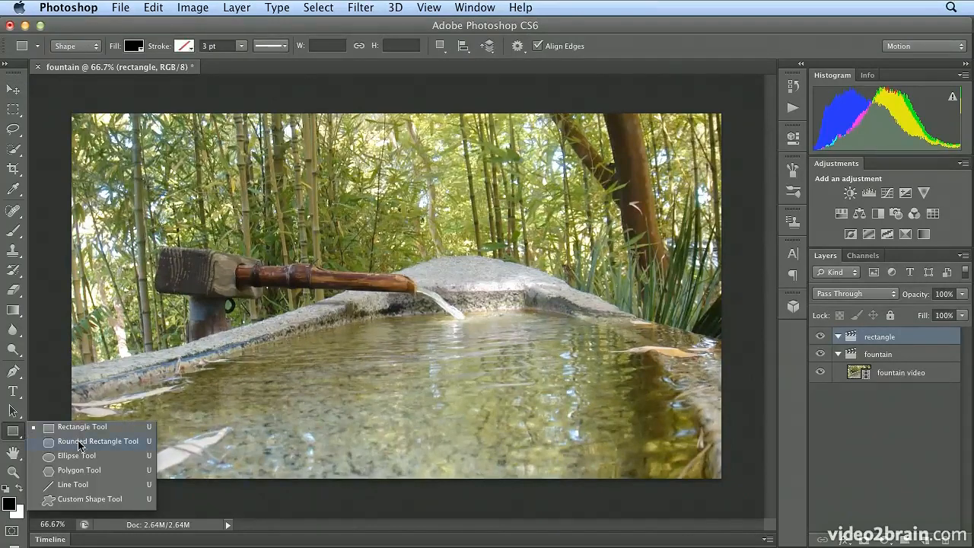
{"action": "left_click", "coordinate": [79, 443]}
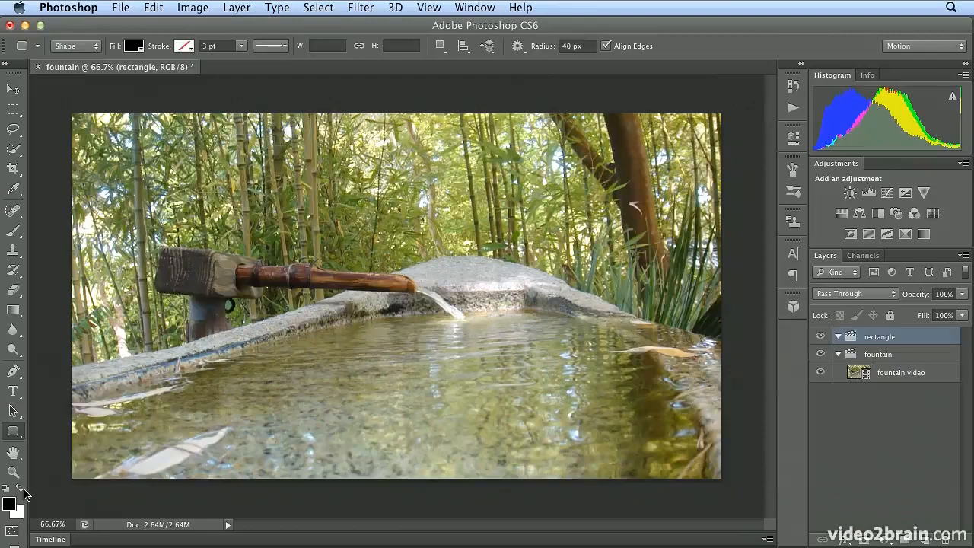
{"action": "left_click", "coordinate": [23, 493]}
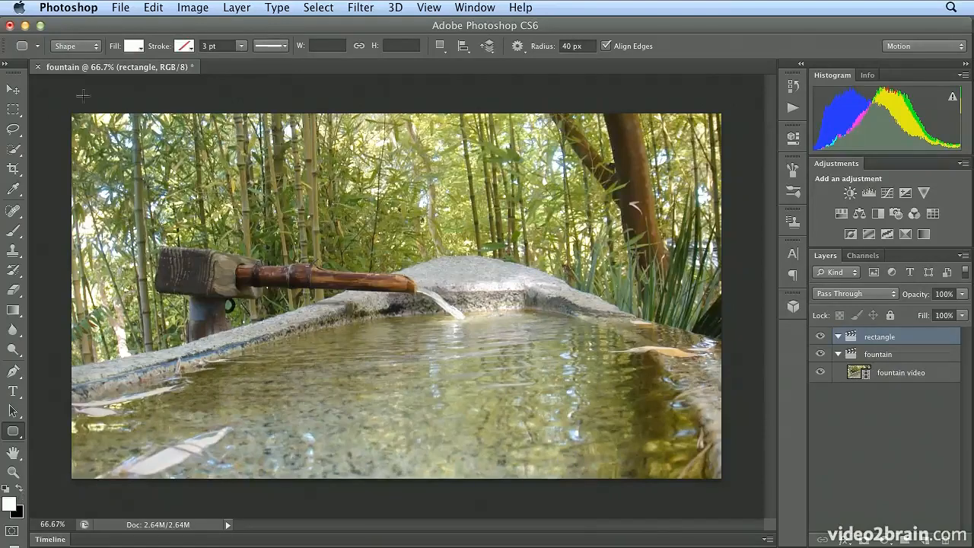
{"action": "left_click_drag", "start_coordinate": [58, 90], "coordinate": [735, 185]}
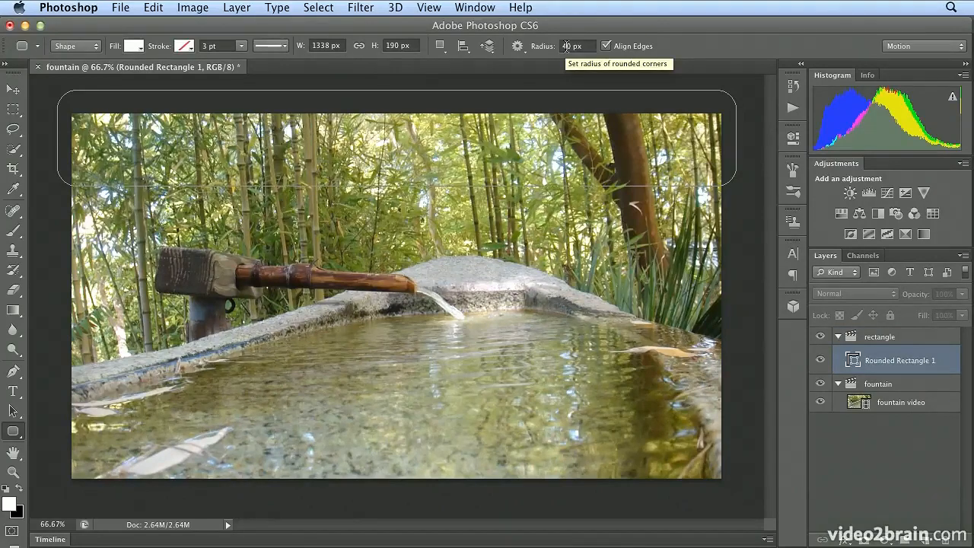
- Extend the rounded rectangle clip to the end of the fountain clip and add an opacity keyframe to it at 2 seconds
{"action": "left_click", "coordinate": [53, 540]}
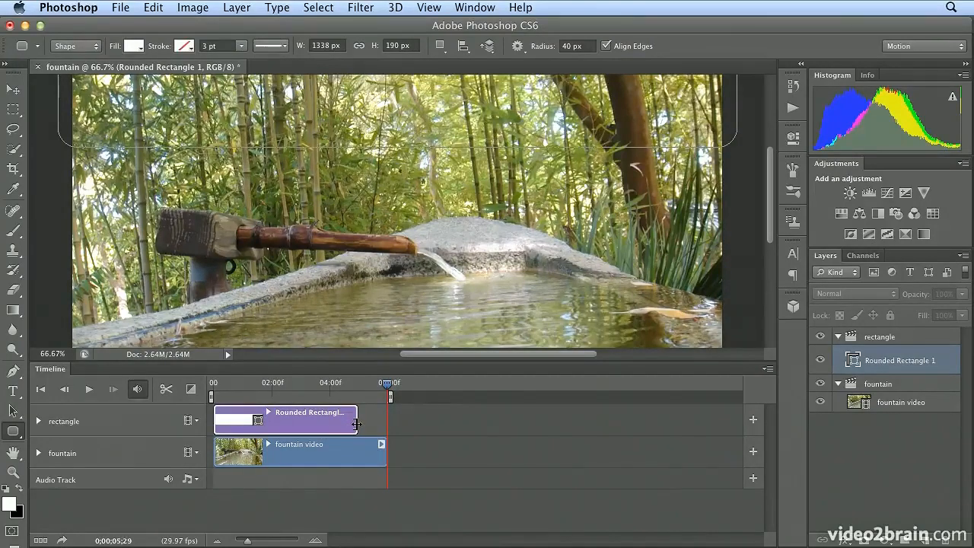
{"action": "left_click_drag", "start_coordinate": [356, 424], "coordinate": [380, 424]}
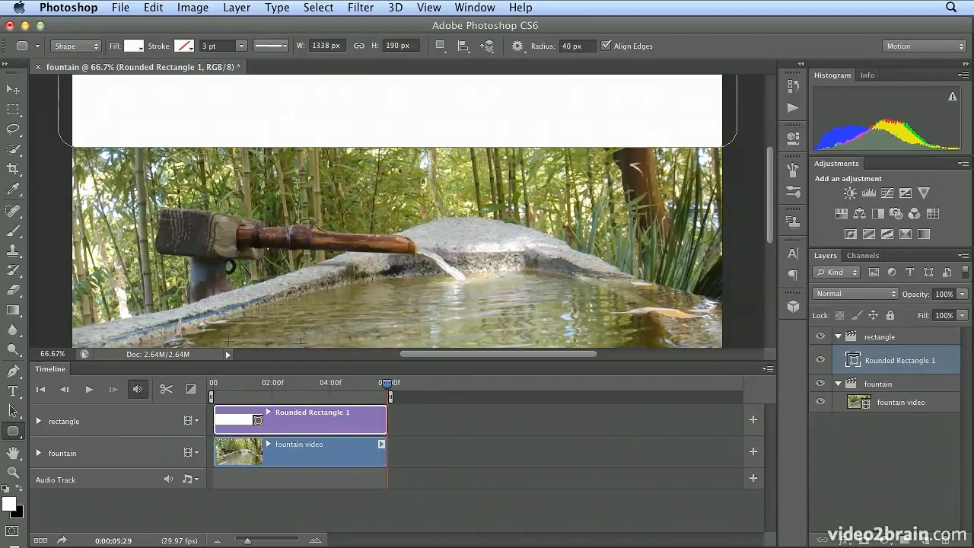
{"action": "left_click", "coordinate": [39, 421]}
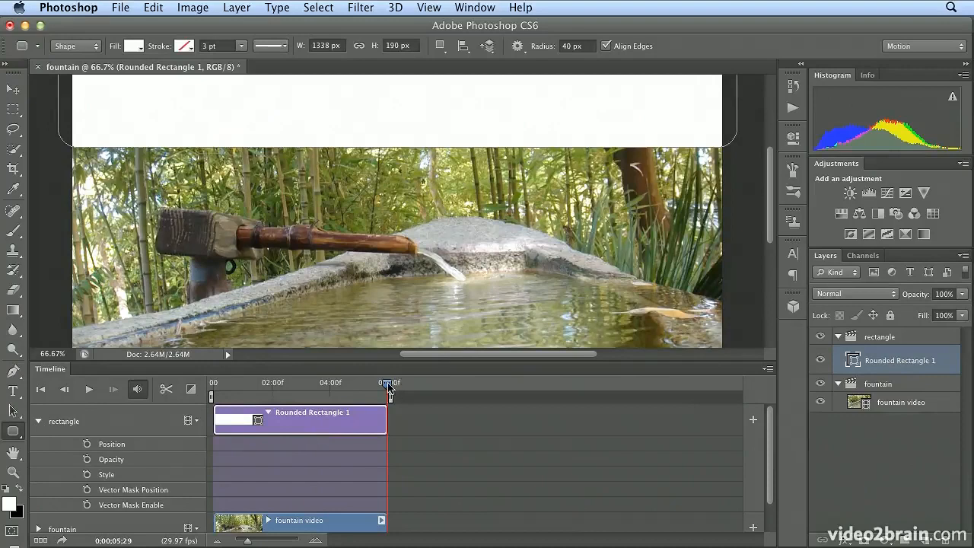
{"action": "left_click_drag", "start_coordinate": [386, 386], "coordinate": [271, 390]}
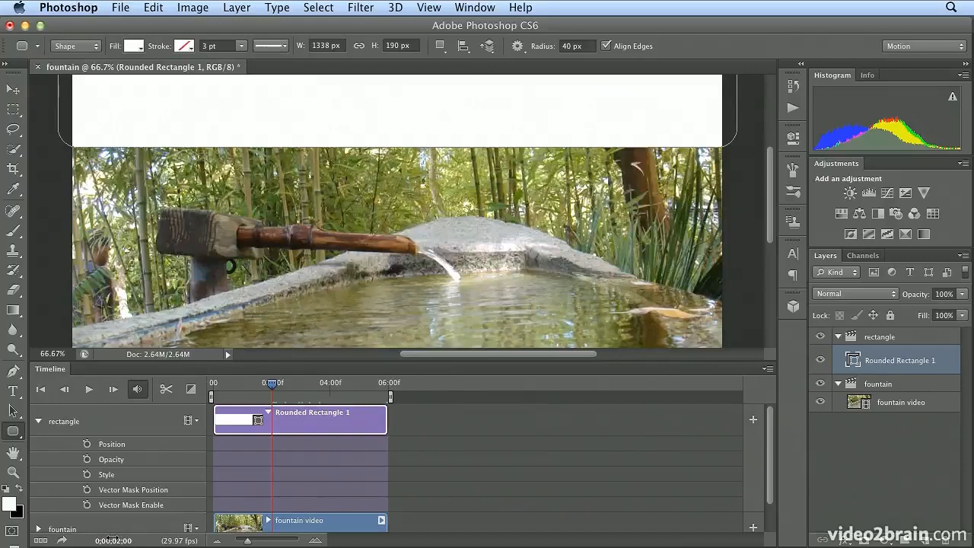
{"action": "left_click", "coordinate": [87, 460]}
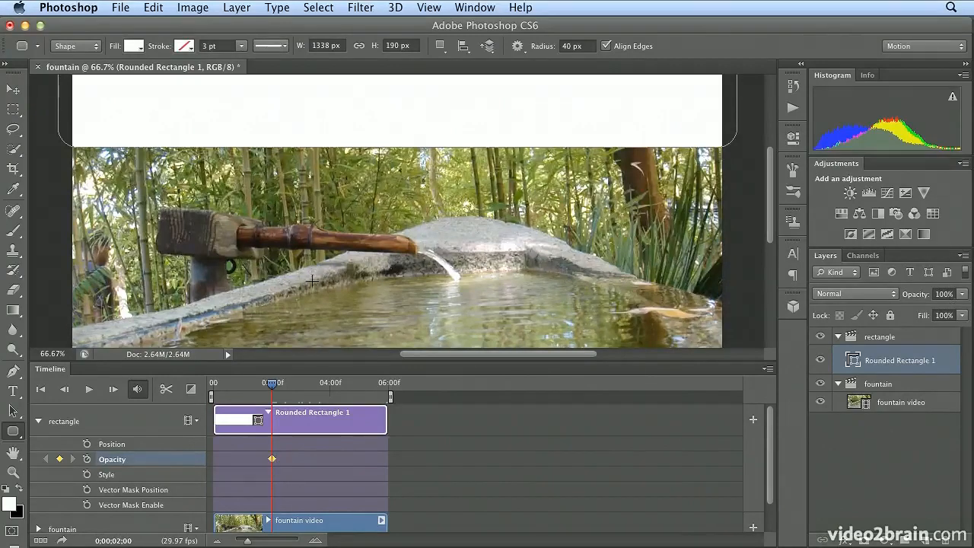
- Add an opacity keyframe for the rounded rectangle at the start of the timeline and set its opacity to 0%
{"action": "left_click_drag", "start_coordinate": [276, 387], "coordinate": [213, 388]}
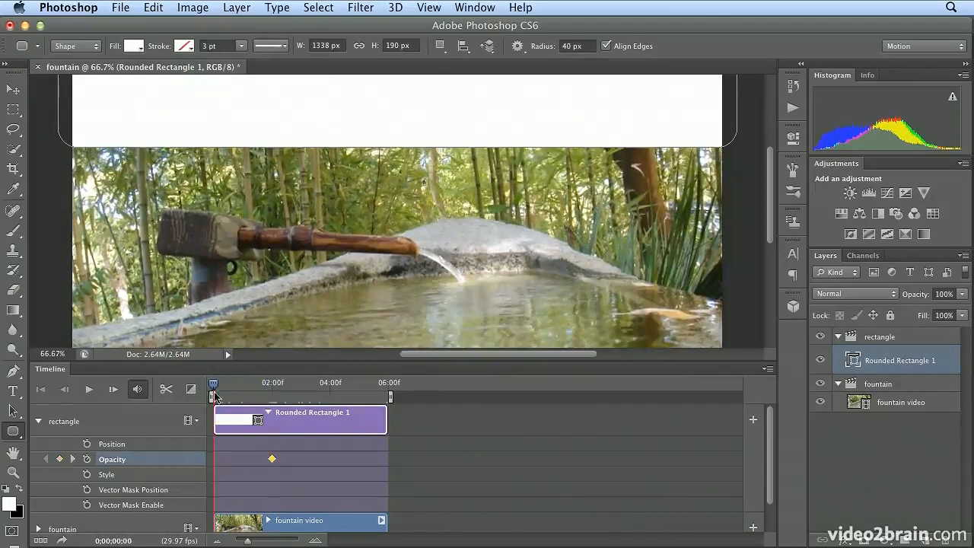
{"action": "left_click", "coordinate": [59, 460]}
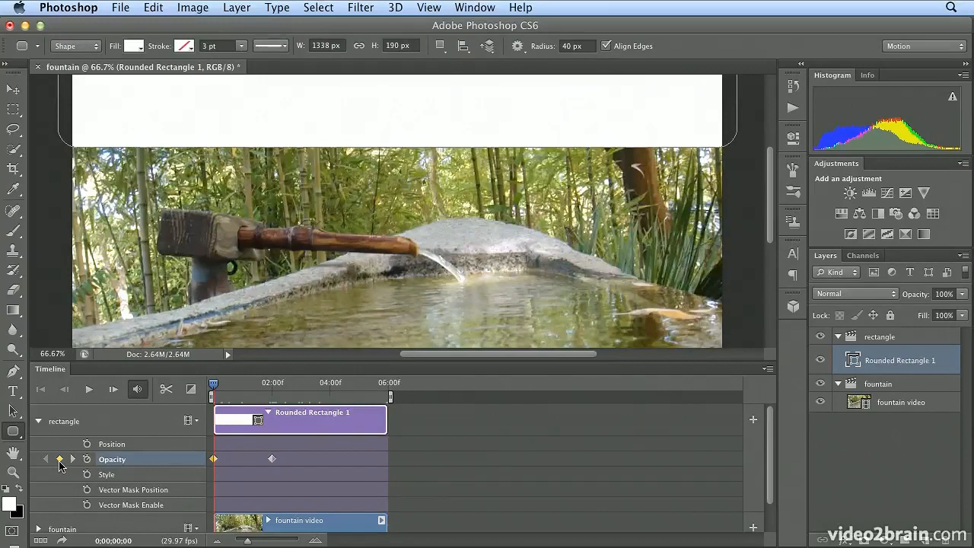
{"action": "left_click", "coordinate": [946, 294]}
{"action": "type", "text": "0"}
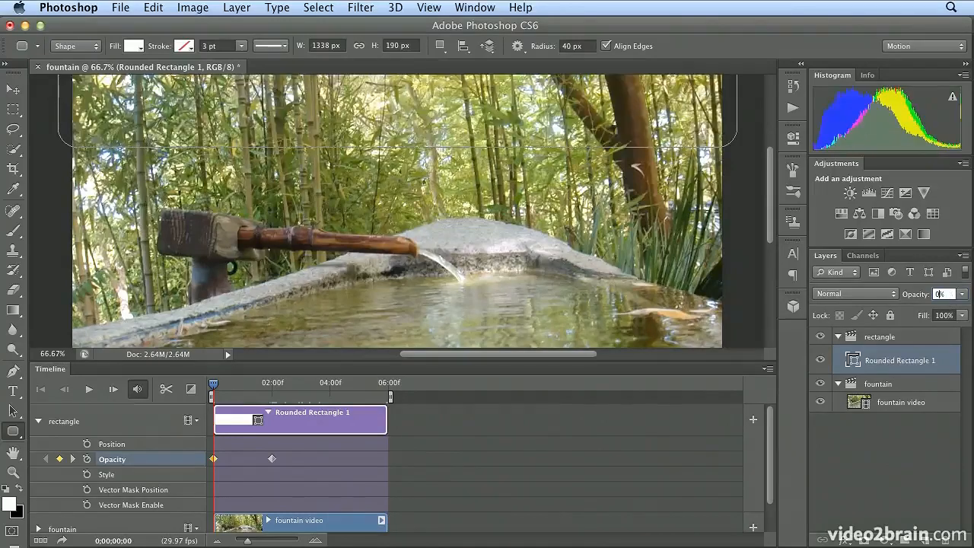
{"action": "key", "text": "Return"}
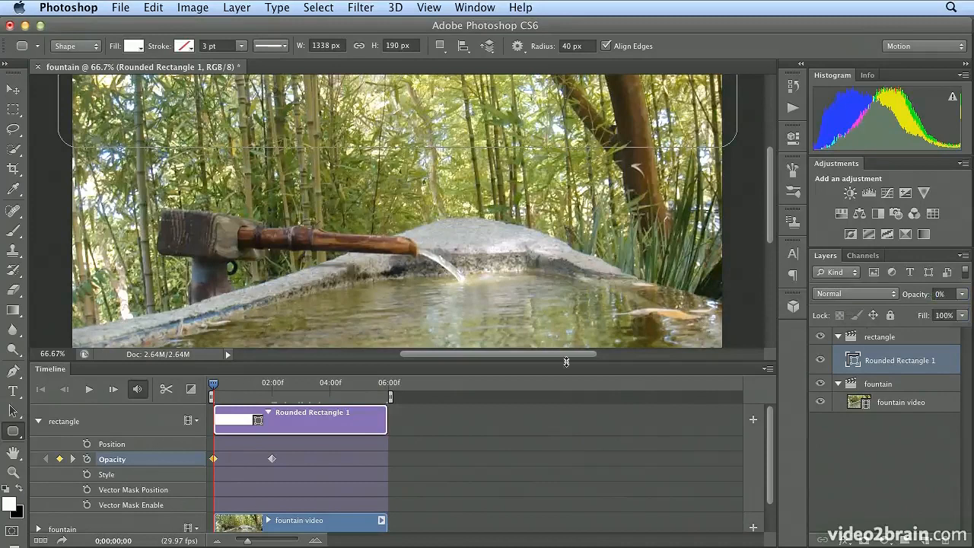
- Play back the start of the timeline to check the rounded rectangle's fade-in
{"action": "left_click", "coordinate": [89, 389]}
{"action": "left_click", "coordinate": [89, 389]}
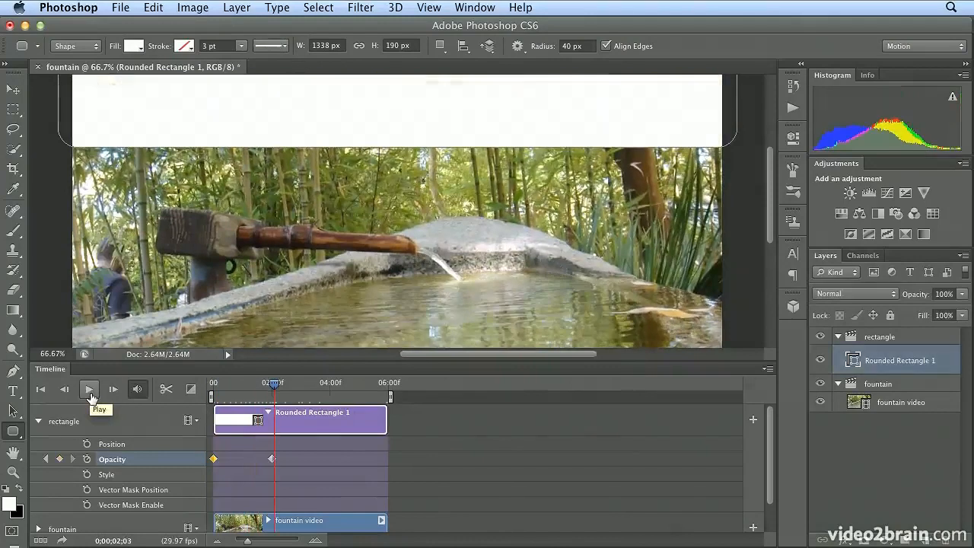
{"action": "left_click", "coordinate": [89, 394]}
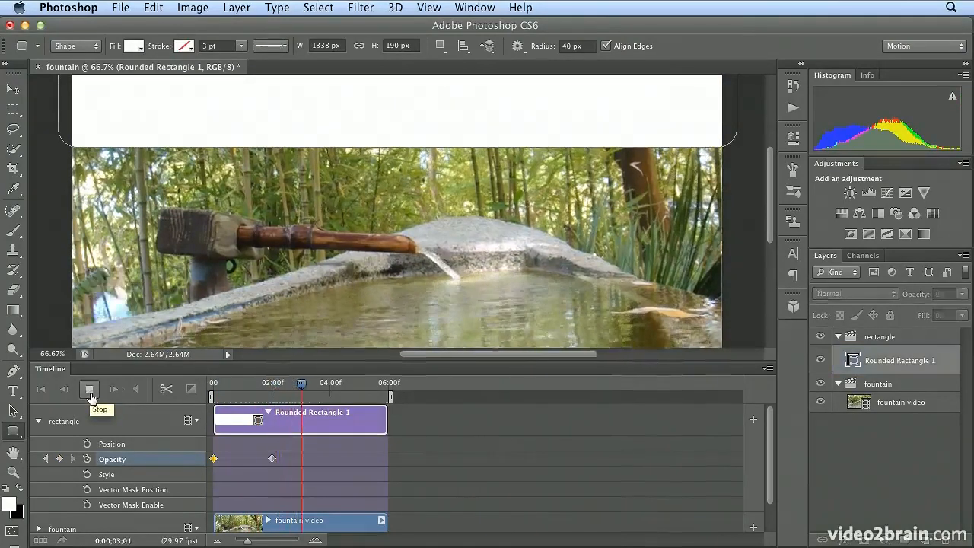
{"action": "left_click", "coordinate": [90, 395]}
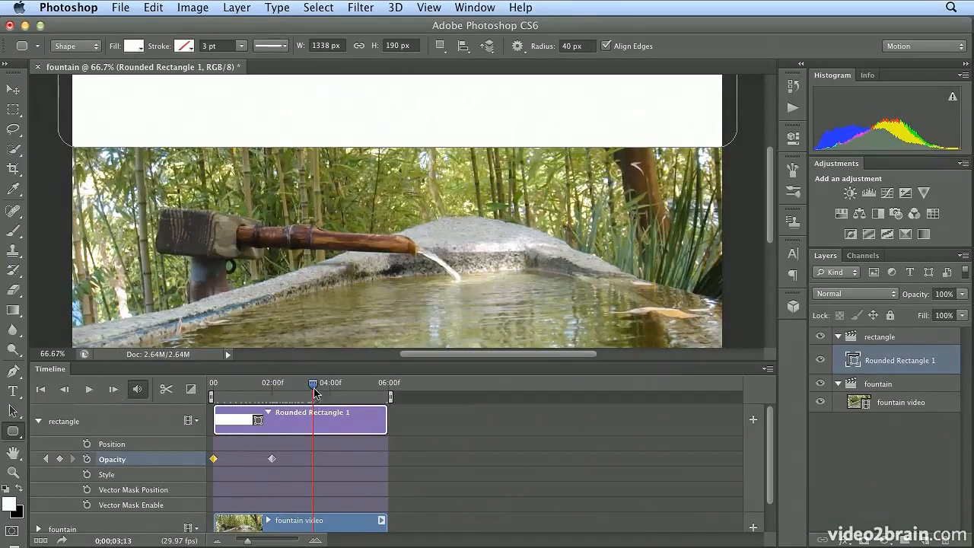
- Set the rounded rectangle's opacity to 80% at its 2-second keyframe
{"action": "left_click_drag", "start_coordinate": [315, 391], "coordinate": [272, 390]}
{"action": "left_click", "coordinate": [272, 459]}
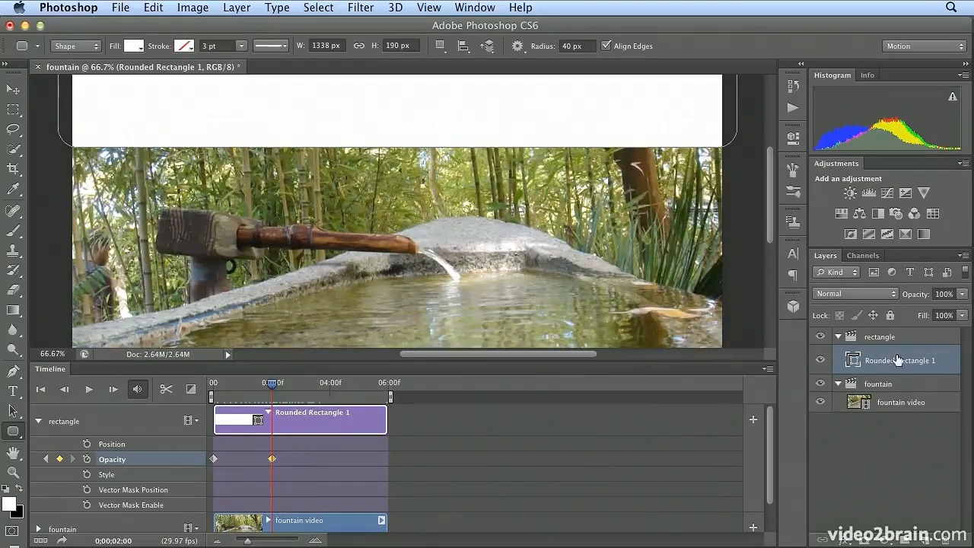
{"action": "left_click", "coordinate": [945, 293]}
{"action": "type", "text": "80"}
{"action": "key", "text": "Return"}
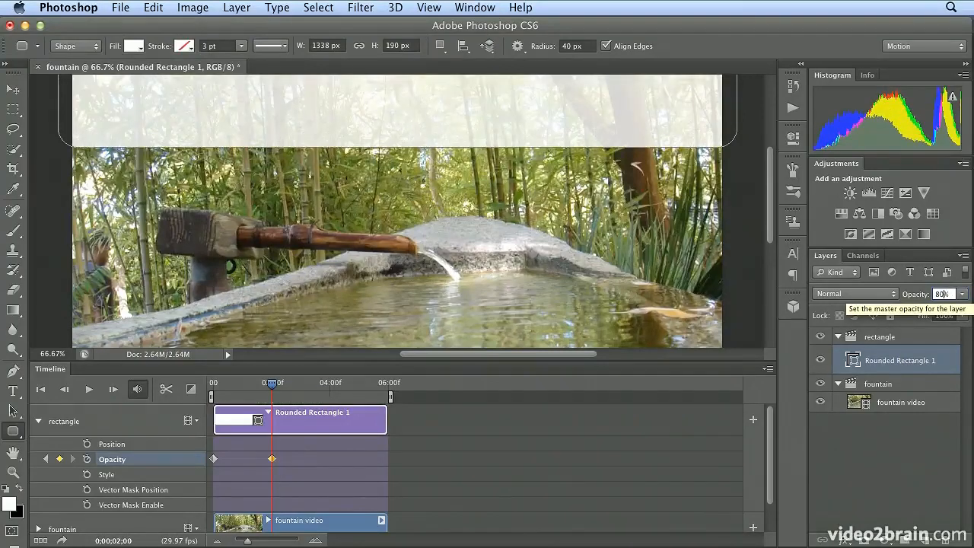
- Scrub through the first two seconds of the timeline and play it back to check the rectangle's fade-in
{"action": "left_click_drag", "start_coordinate": [272, 388], "coordinate": [254, 388]}
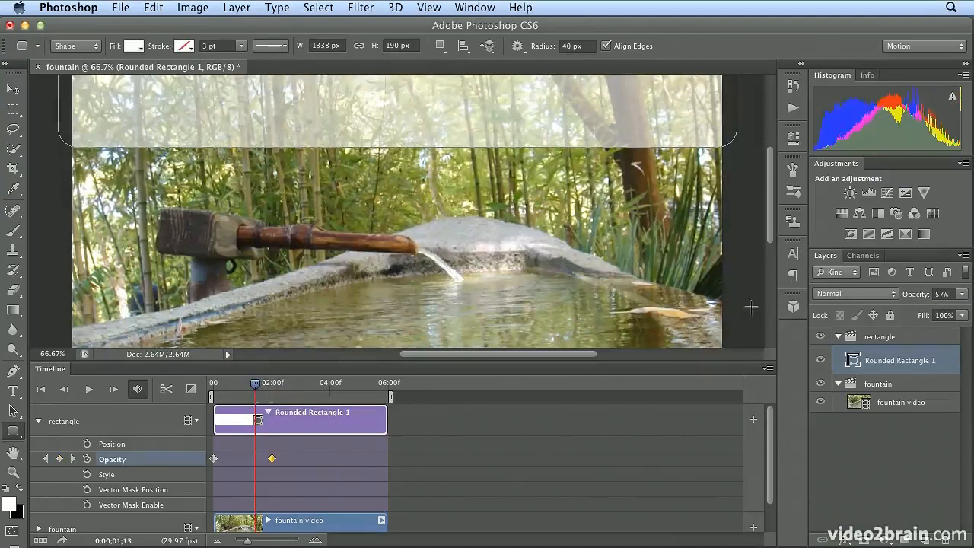
{"action": "mouse_move", "coordinate": [255, 388]}
{"action": "left_mouse_down"}
{"action": "mouse_move", "coordinate": [230, 390]}
{"action": "mouse_move", "coordinate": [252, 389]}
{"action": "left_mouse_up"}
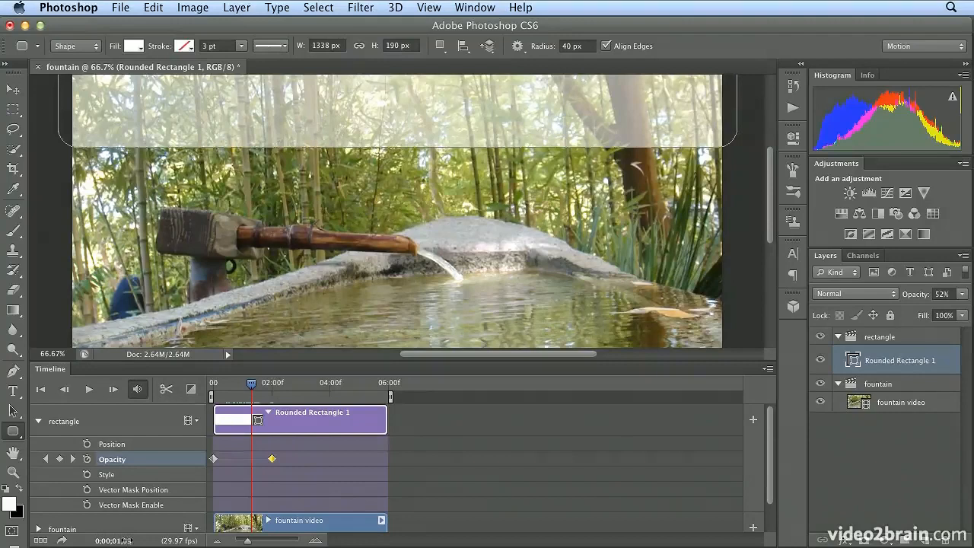
{"action": "left_click", "coordinate": [87, 390]}
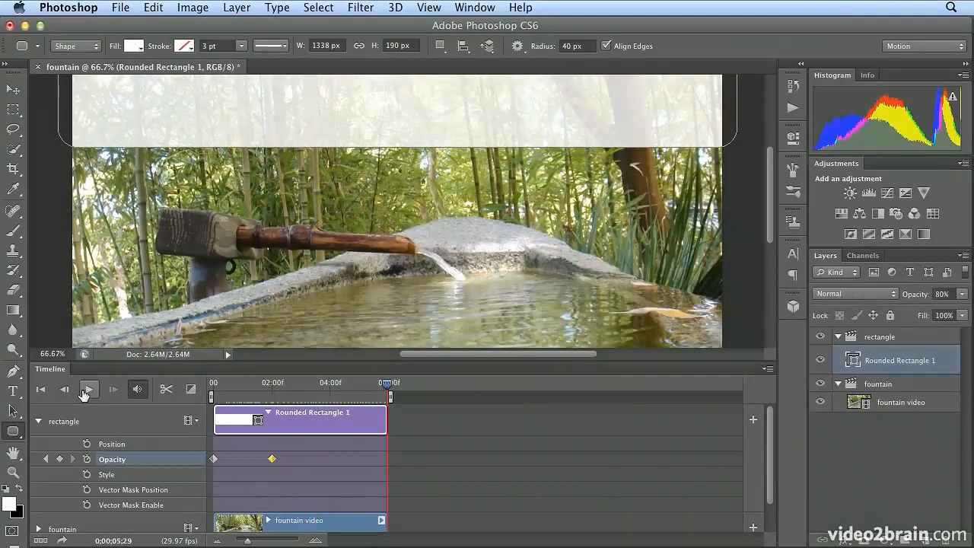
- Add a new video group above the rectangle group and rename it "type"
{"action": "left_click", "coordinate": [82, 428]}
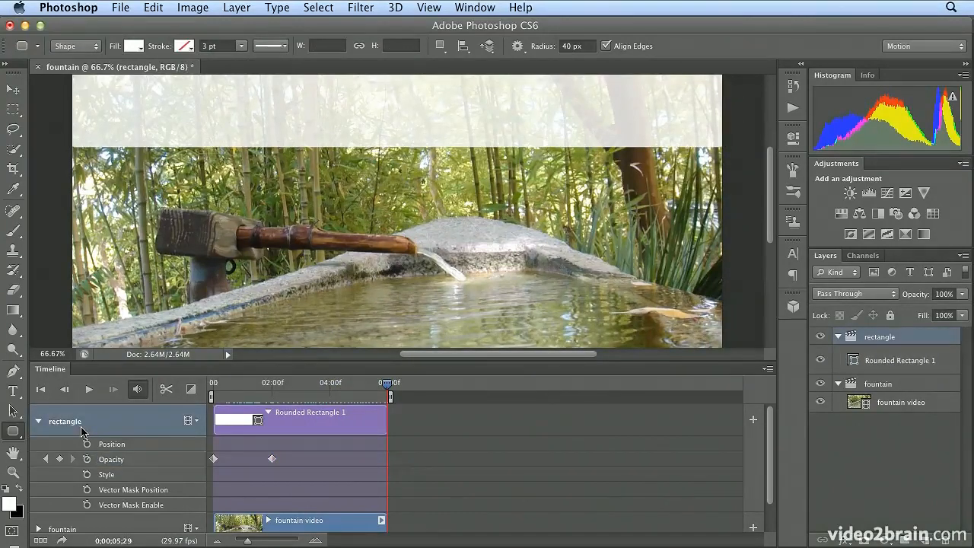
{"action": "left_click", "coordinate": [197, 423]}
{"action": "left_click", "coordinate": [241, 443]}
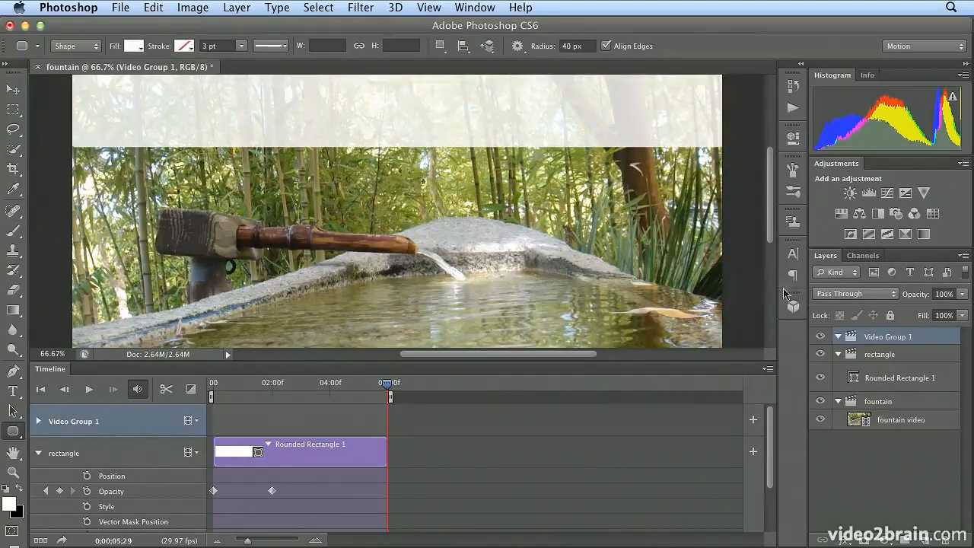
{"action": "double_click", "coordinate": [887, 339]}
{"action": "type", "text": "type"}
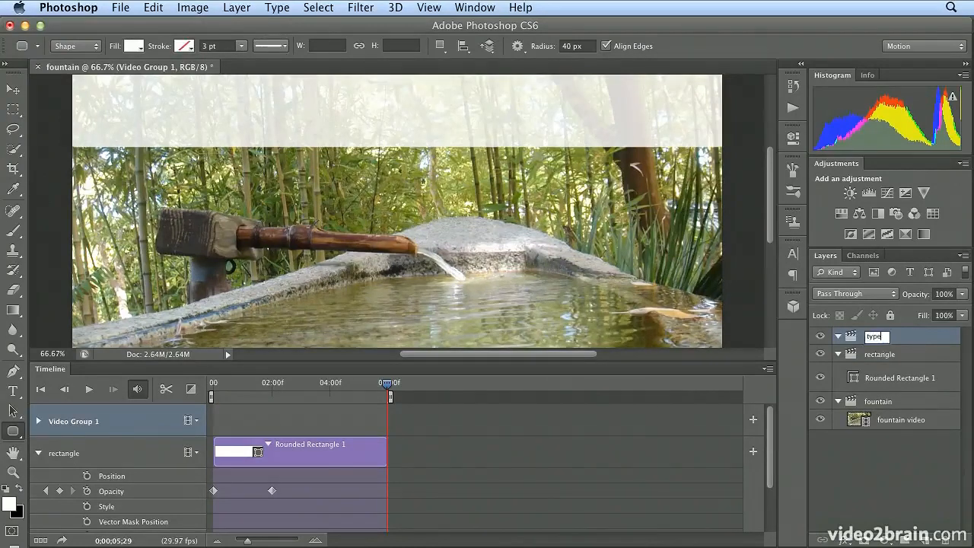
{"action": "key", "text": "Return"}
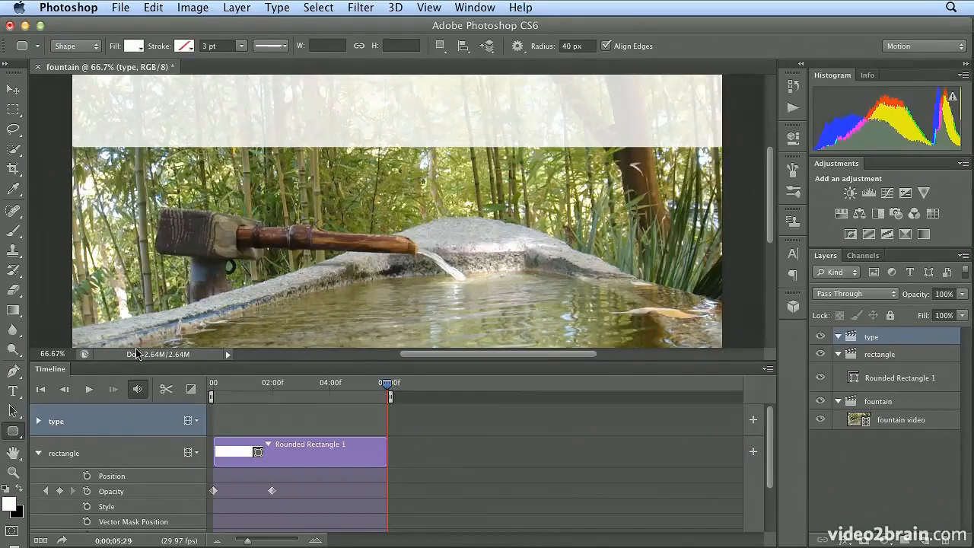
- Add the black text "A jug fills drop by drop" over the water in the type group with the Horizontal Type tool
{"action": "double_click", "coordinate": [45, 370]}
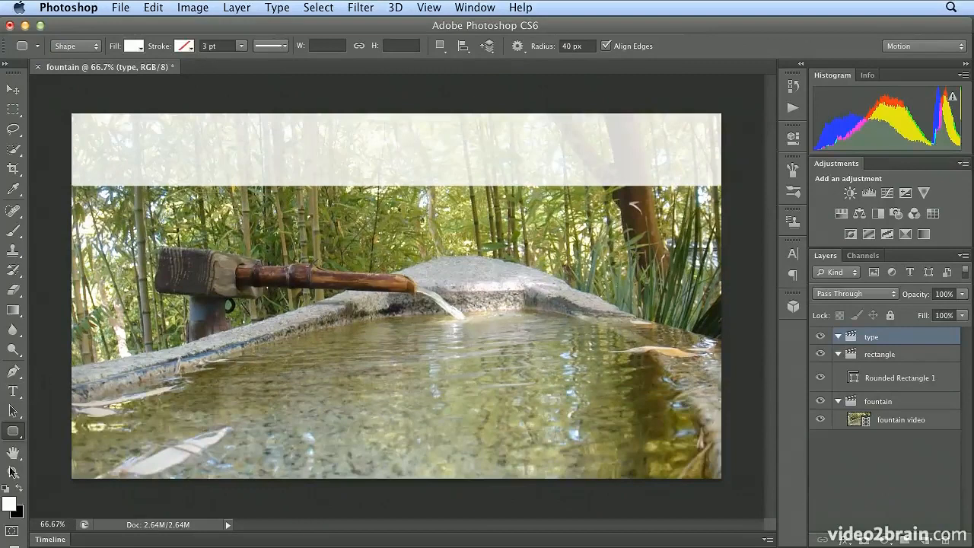
{"action": "left_click", "coordinate": [18, 488]}
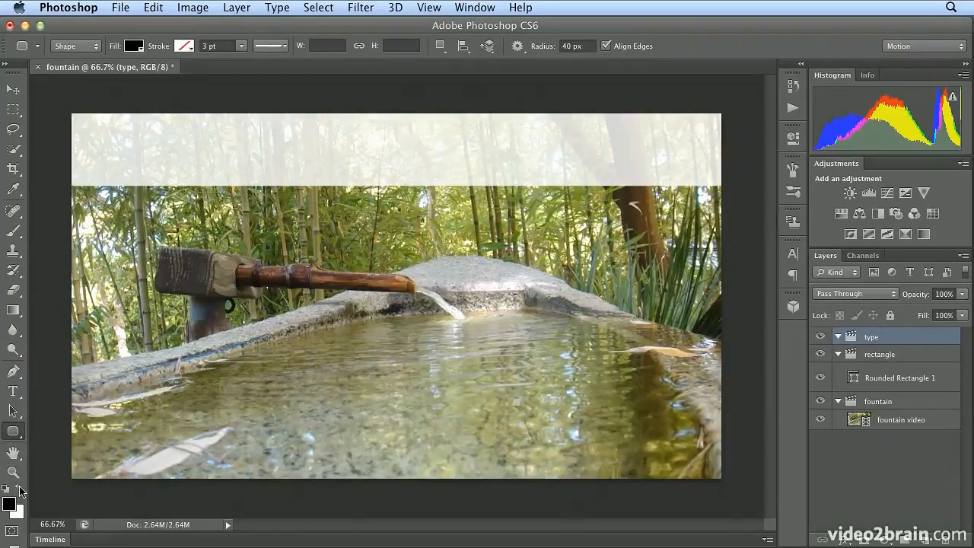
{"action": "left_click", "coordinate": [13, 394]}
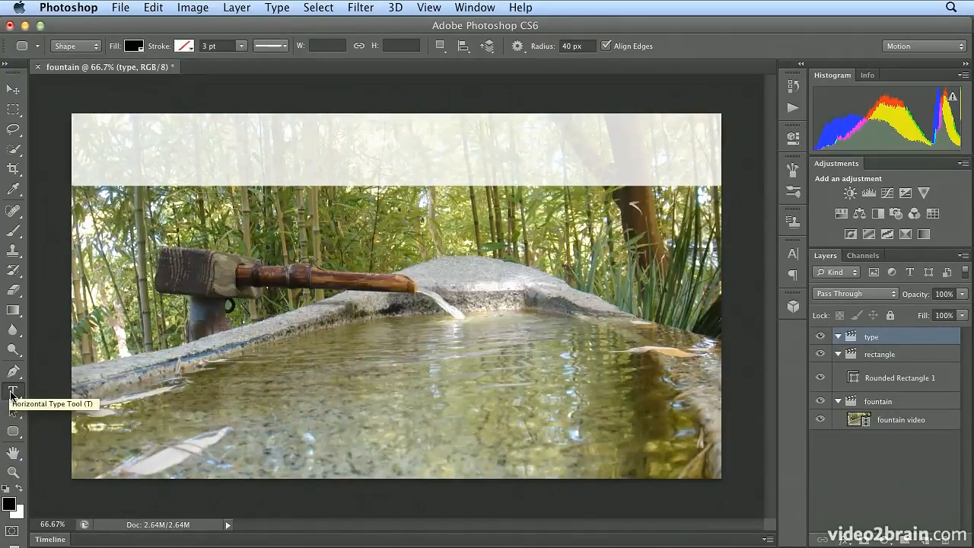
{"action": "left_click", "coordinate": [230, 356]}
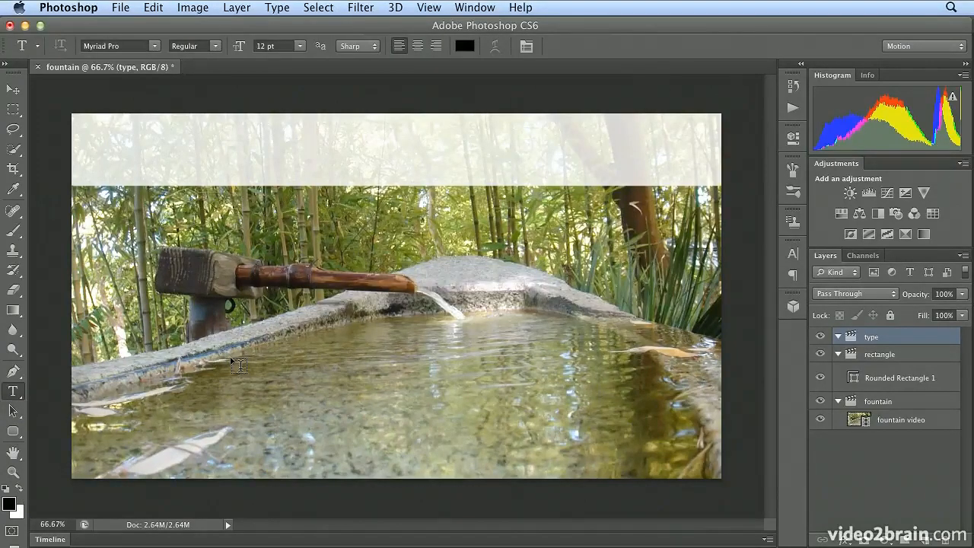
{"action": "left_click", "coordinate": [238, 366]}
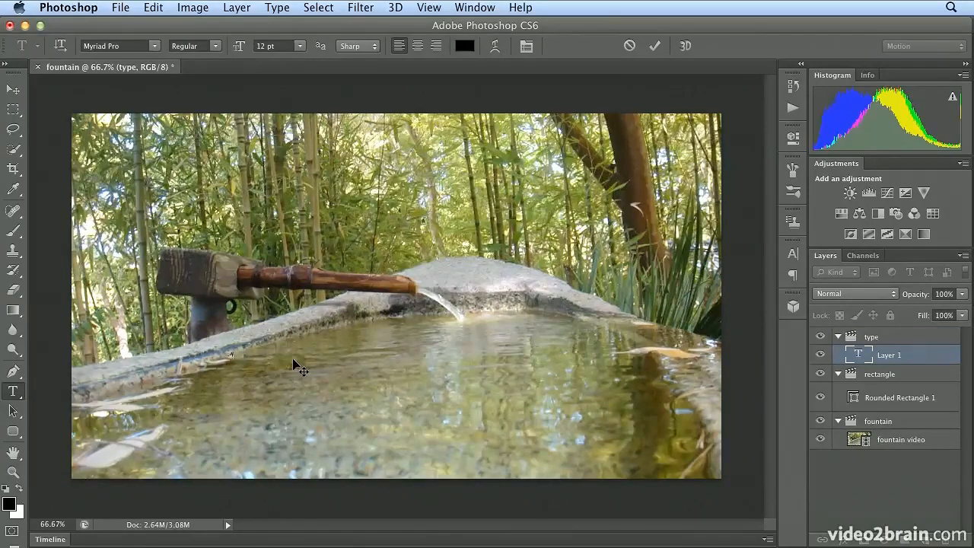
{"action": "type", "text": "g fills"}
{"action": "key", "text": "super+plus"}
{"action": "key", "text": "super+plus"}
{"action": "key", "text": "super+plus"}
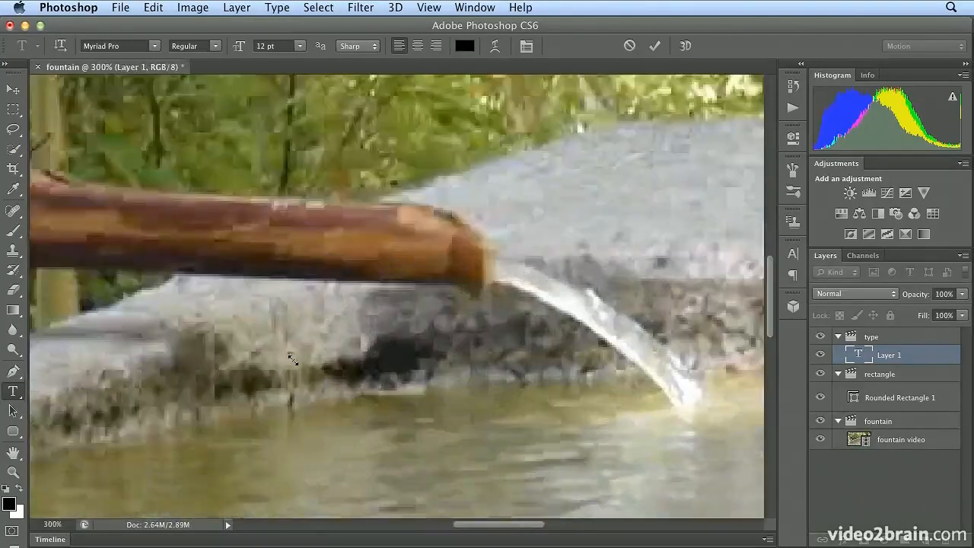
{"action": "left_click_drag", "start_coordinate": [468, 523], "coordinate": [411, 483]}
{"action": "scroll", "coordinate": [411, 472], "scroll_direction": "down", "scroll_amount": 5}
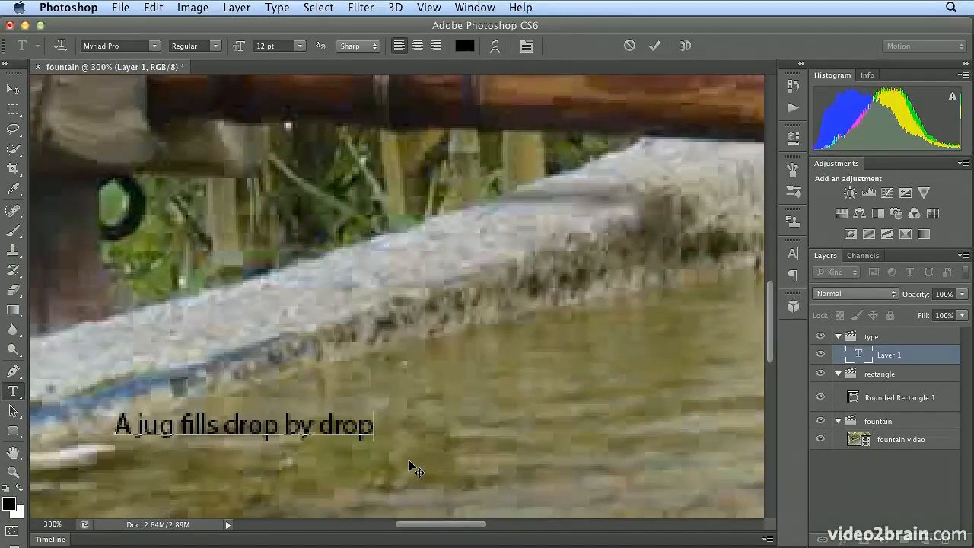
{"action": "key", "text": "super+0"}
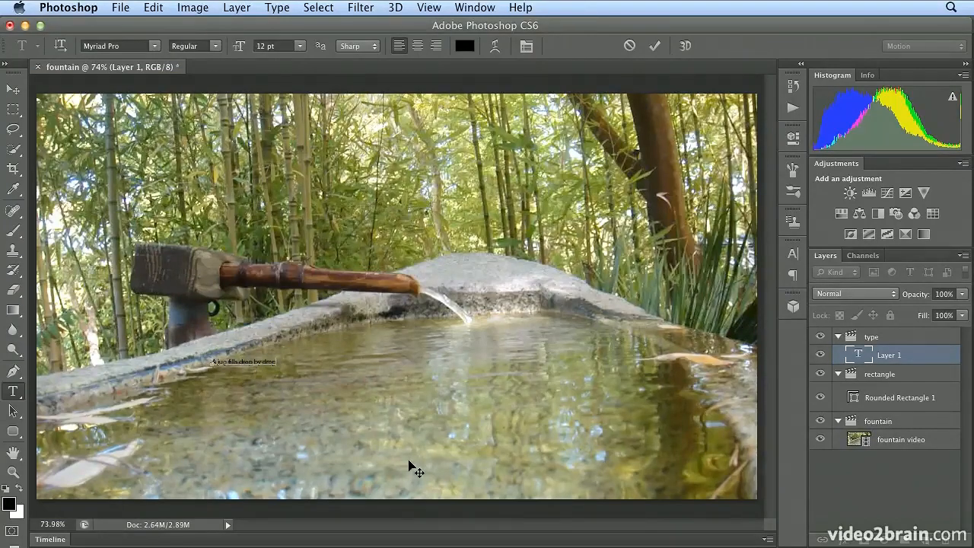
- Set the whole text line to the Minion Pro font in the Italic style
{"action": "key", "text": "super+a"}
{"action": "left_click", "coordinate": [157, 47]}
{"action": "mouse_move", "coordinate": [176, 11]}
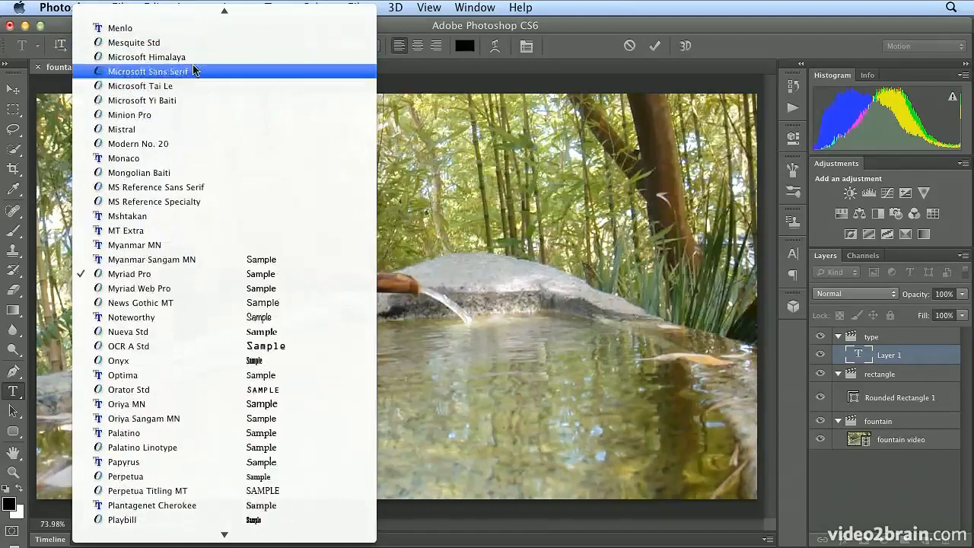
{"action": "left_click", "coordinate": [196, 115]}
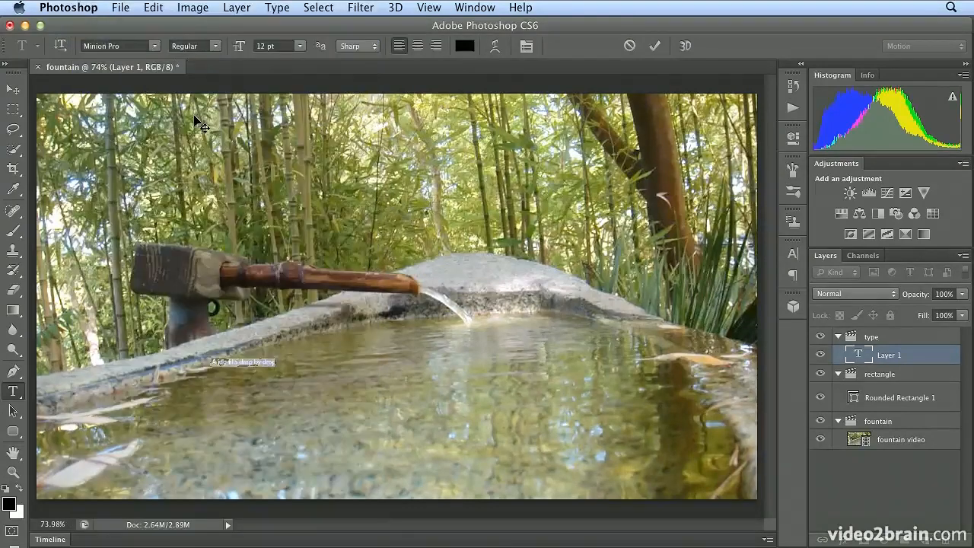
{"action": "left_click", "coordinate": [216, 47]}
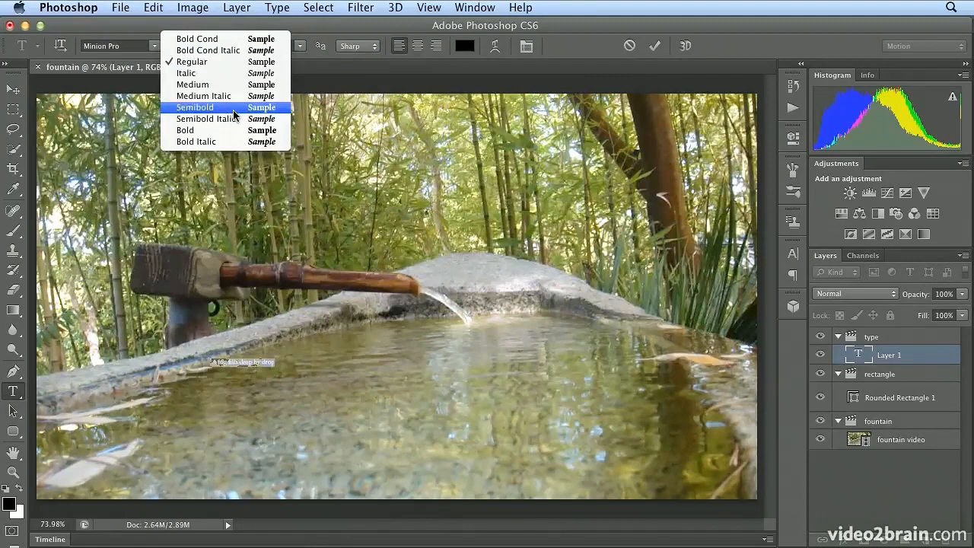
{"action": "left_click", "coordinate": [230, 73]}
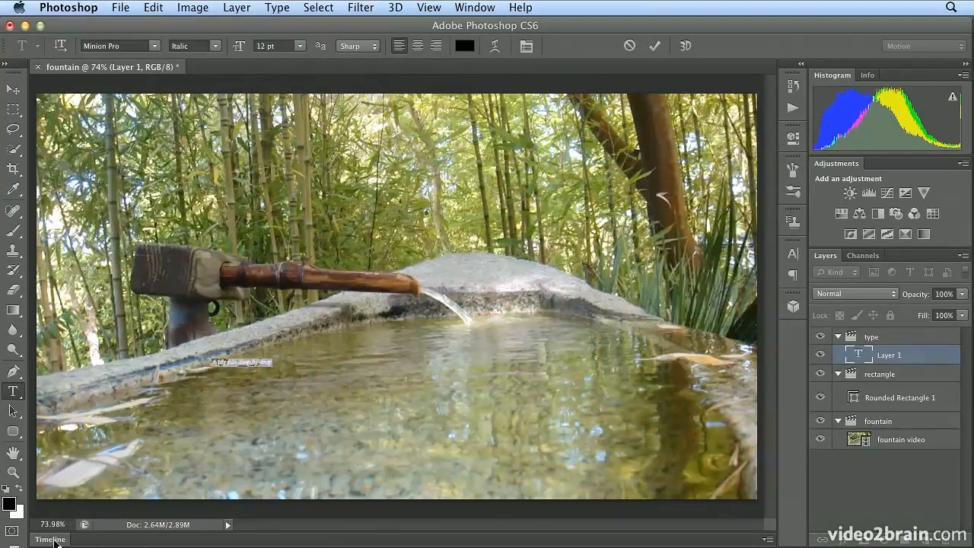
- Shift the text clip to run from 1 second to the fountain clip's end, and expand its animation properties at the 1-second mark
{"action": "left_click", "coordinate": [50, 540]}
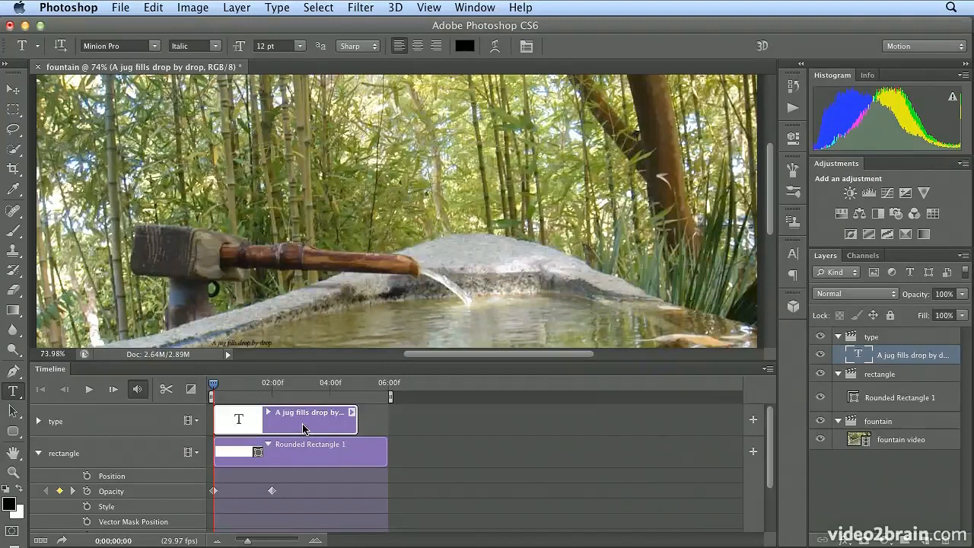
{"action": "left_click_drag", "start_coordinate": [291, 427], "coordinate": [317, 424]}
{"action": "left_click_drag", "start_coordinate": [219, 385], "coordinate": [242, 389]}
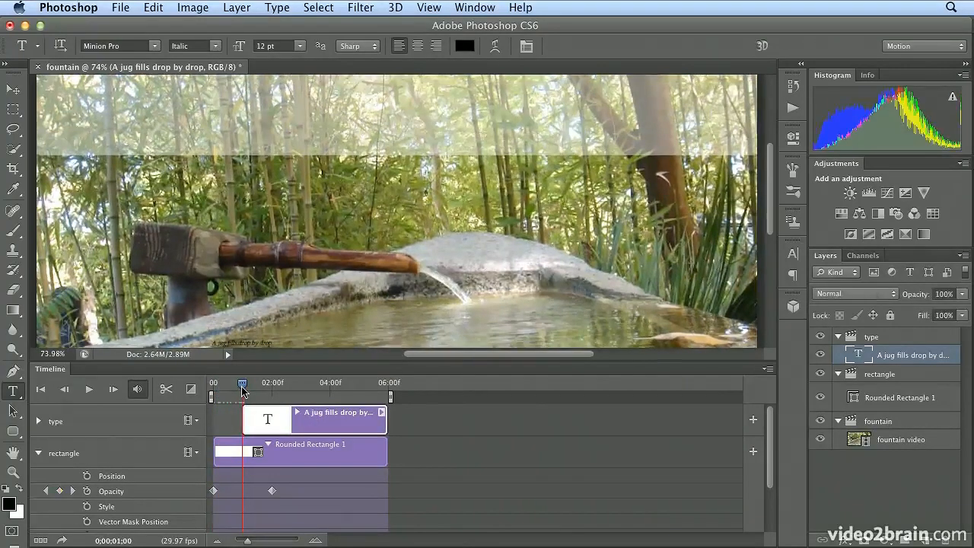
{"action": "left_click", "coordinate": [38, 422]}
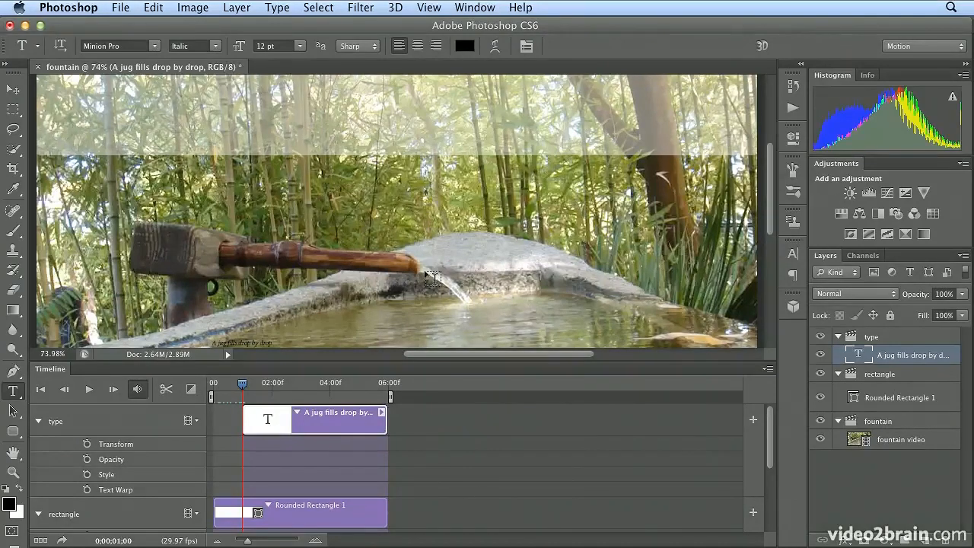
- Align the text layer's vertical and horizontal centers with the fountain video layer
{"action": "left_click", "coordinate": [13, 90]}
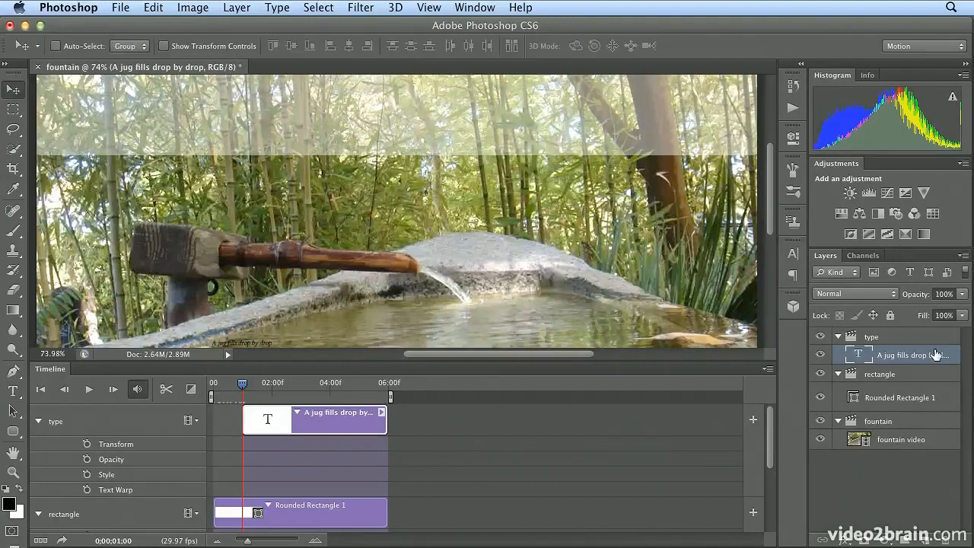
{"action": "left_click", "coordinate": [909, 441], "text": "super"}
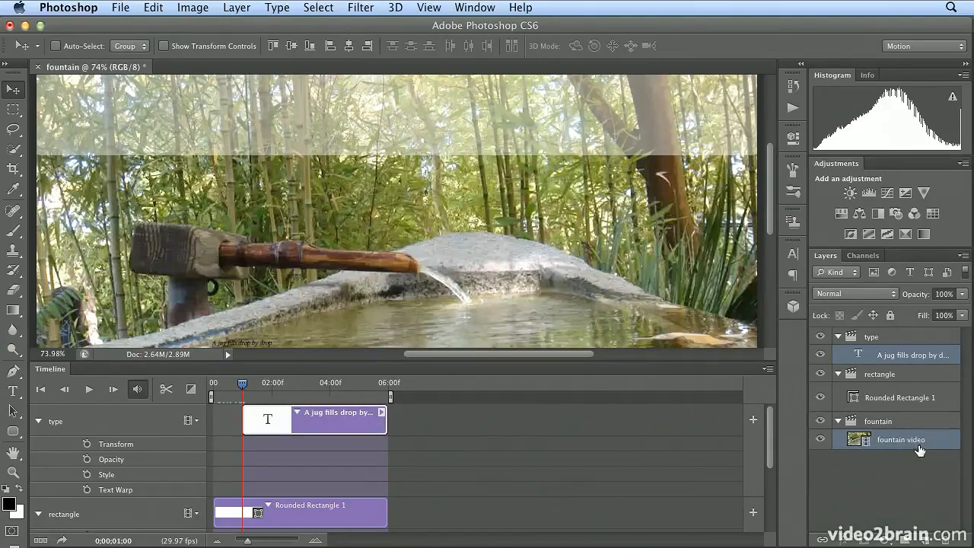
{"action": "left_click", "coordinate": [295, 49]}
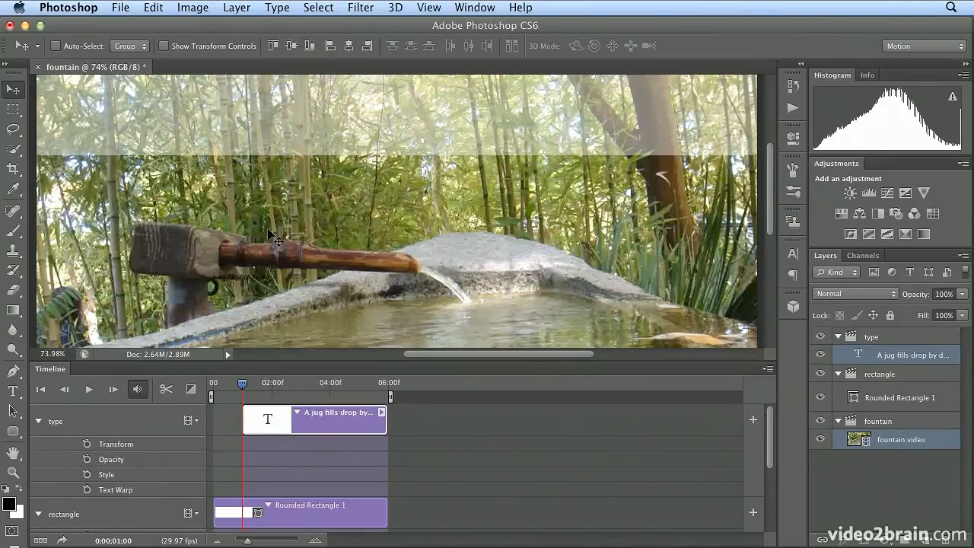
{"action": "left_click", "coordinate": [348, 47]}
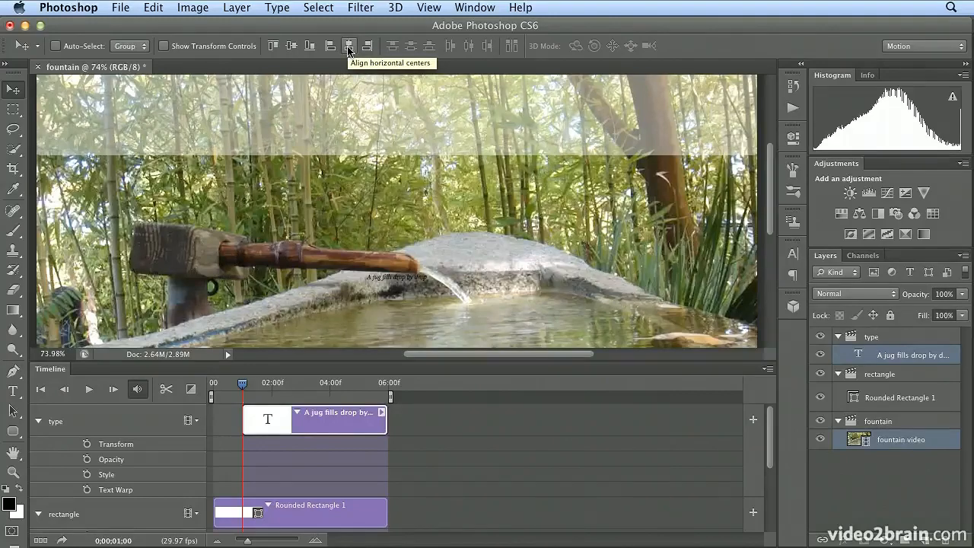
- Move the text up into the white rectangle and realign its horizontal center with the fountain video layer
{"action": "left_click", "coordinate": [936, 359]}
{"action": "left_click_drag", "start_coordinate": [420, 289], "coordinate": [408, 127]}
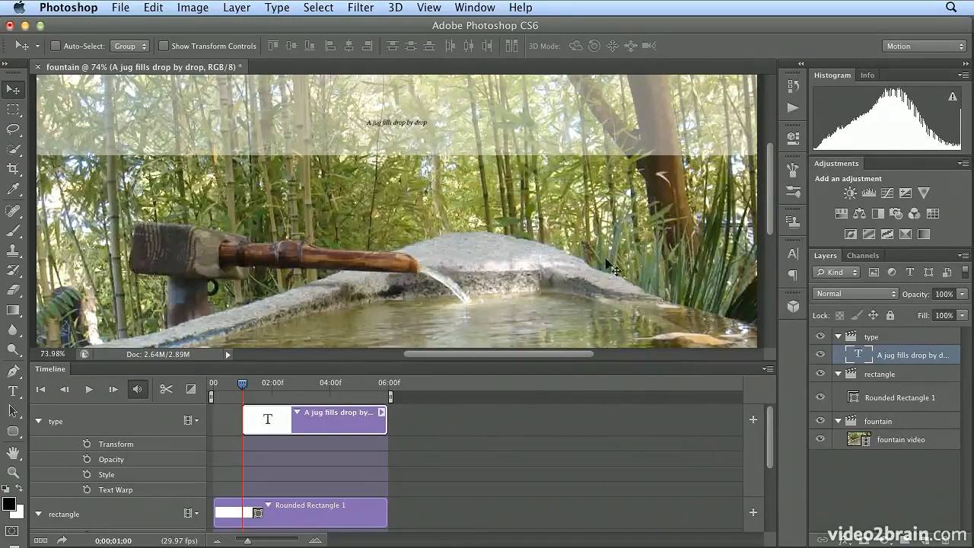
{"action": "left_click", "coordinate": [873, 444], "text": "super"}
{"action": "left_click", "coordinate": [349, 48]}
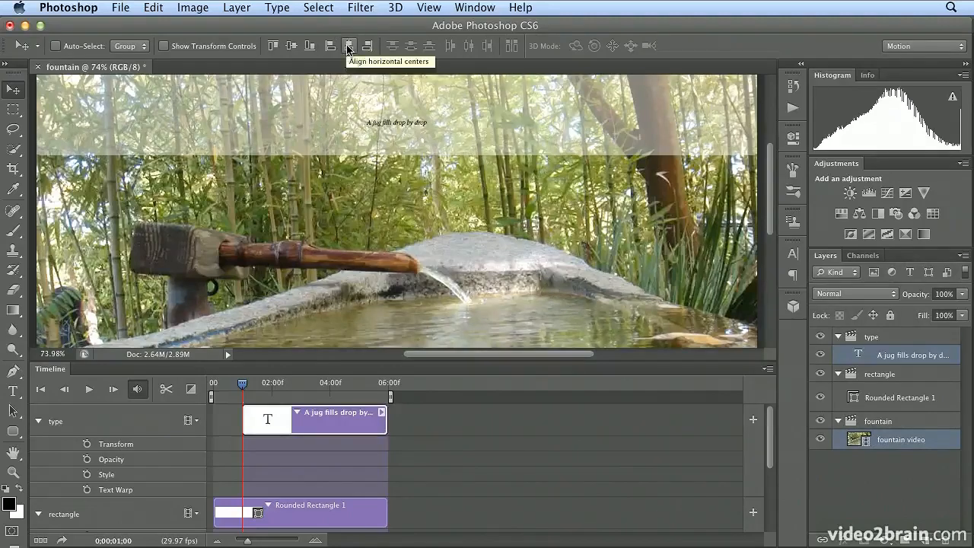
{"action": "left_click", "coordinate": [914, 355]}
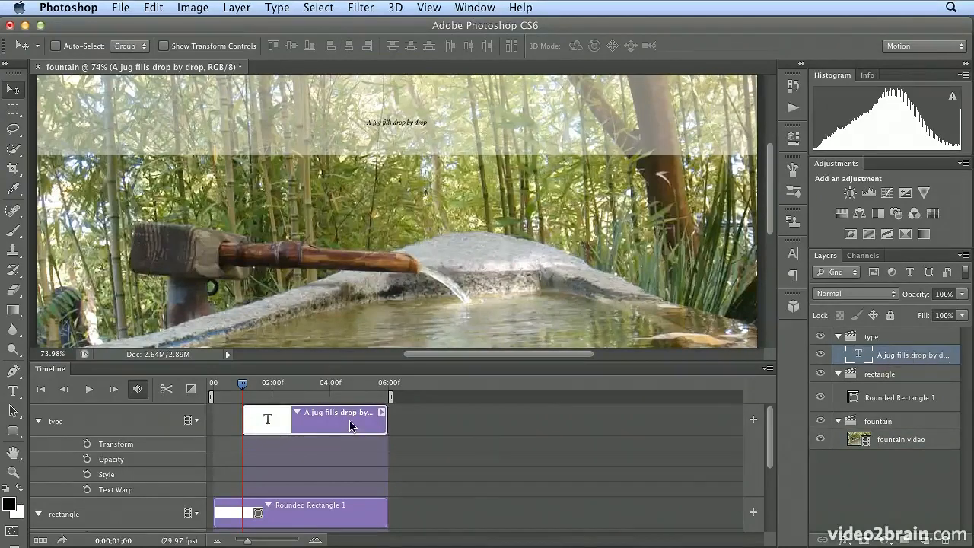
- Add Transform keyframes to the text clip at 1 second and at 0;00;05;08
{"action": "left_click", "coordinate": [87, 445]}
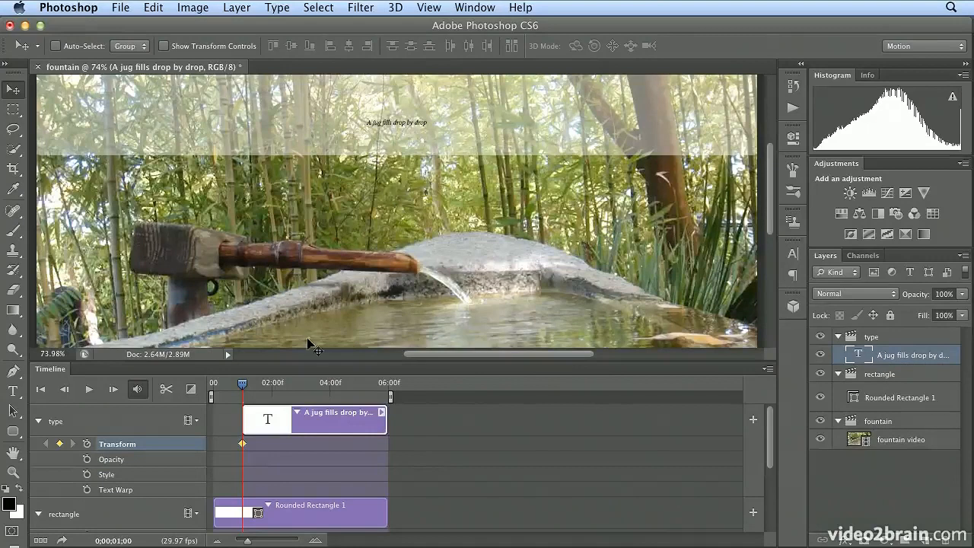
{"action": "left_click_drag", "start_coordinate": [242, 389], "coordinate": [368, 396]}
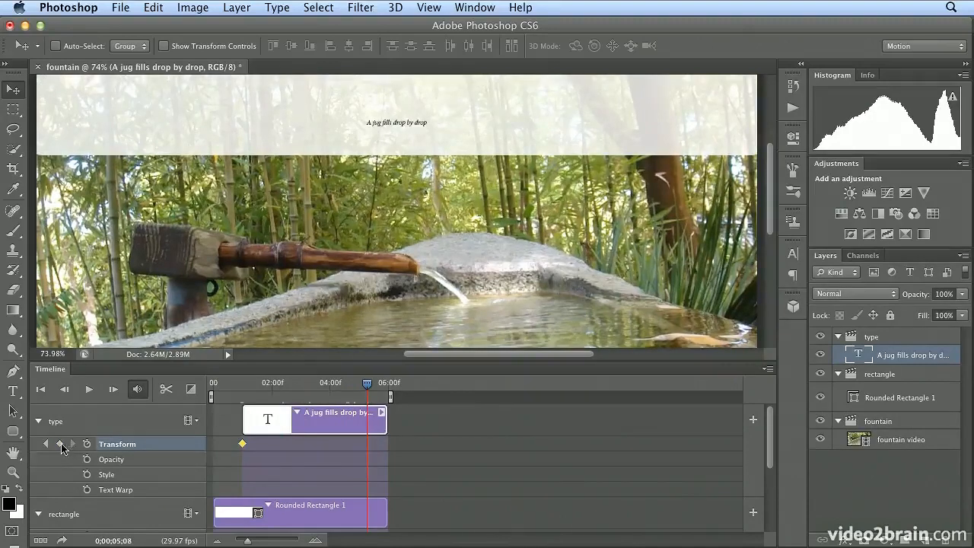
{"action": "left_click", "coordinate": [60, 444]}
- Scale the text up from its center to about 690% with Free Transform at the second Transform keyframe
{"action": "left_click", "coordinate": [167, 10]}
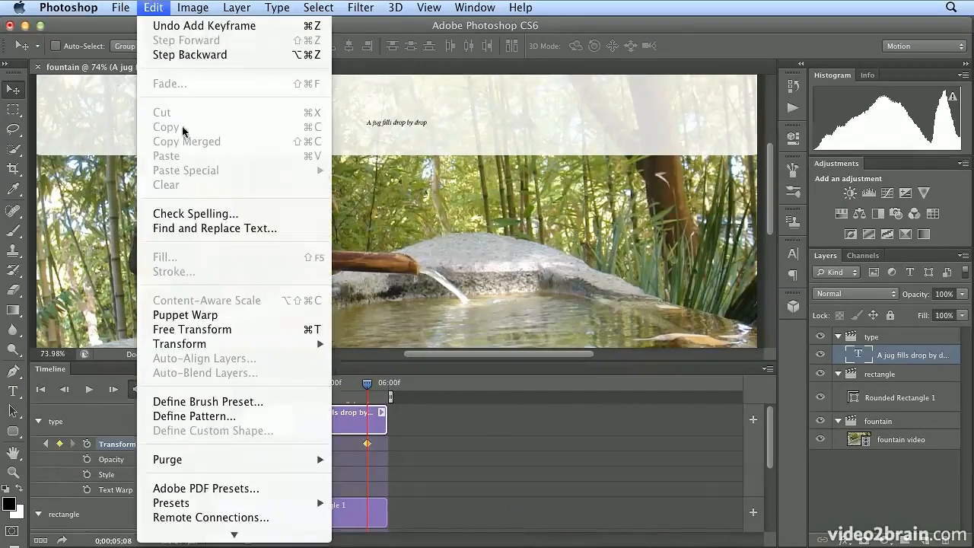
{"action": "left_click", "coordinate": [221, 329]}
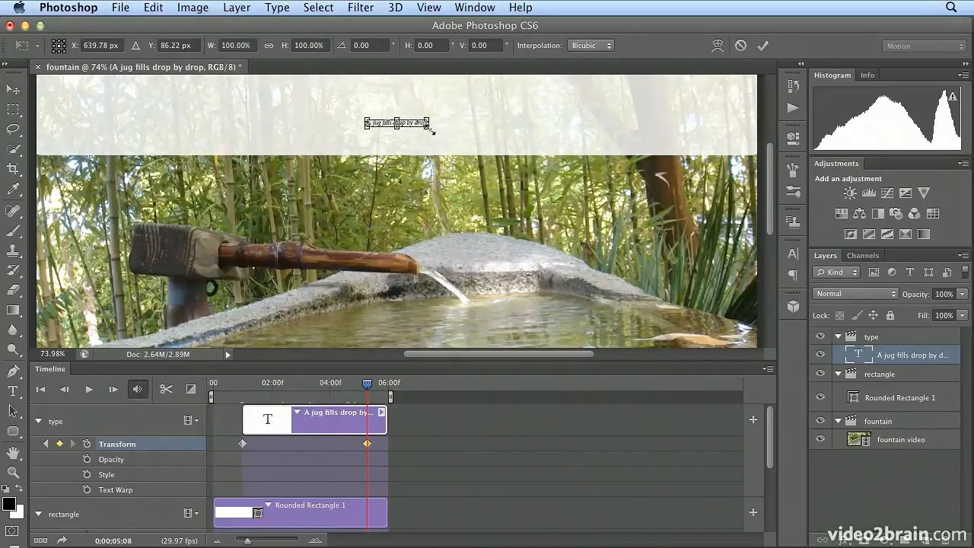
{"action": "left_click_drag", "start_coordinate": [433, 132], "coordinate": [603, 183]}
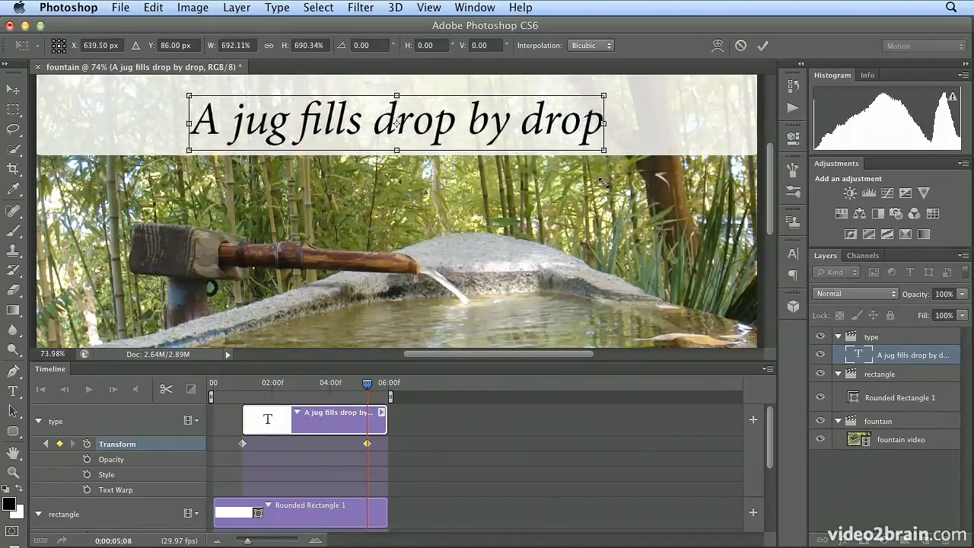
{"action": "key", "text": "Return"}
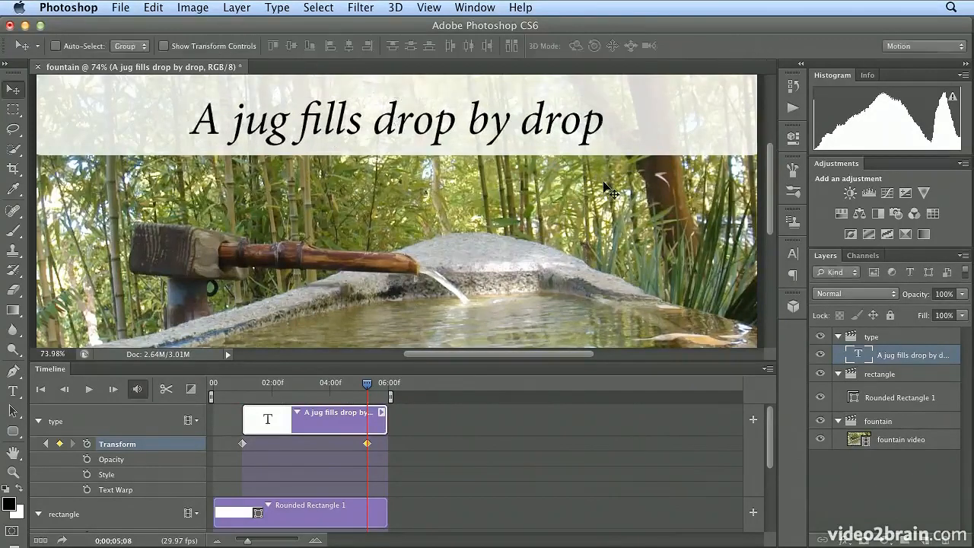
- Add Opacity keyframes to the text clip at 0;00;05;08 and at its end, 0;00;05;29
{"action": "mouse_move", "coordinate": [367, 383]}
{"action": "left_mouse_down"}
{"action": "mouse_move", "coordinate": [249, 391]}
{"action": "mouse_move", "coordinate": [366, 392]}
{"action": "left_mouse_up"}
{"action": "left_click", "coordinate": [88, 459]}
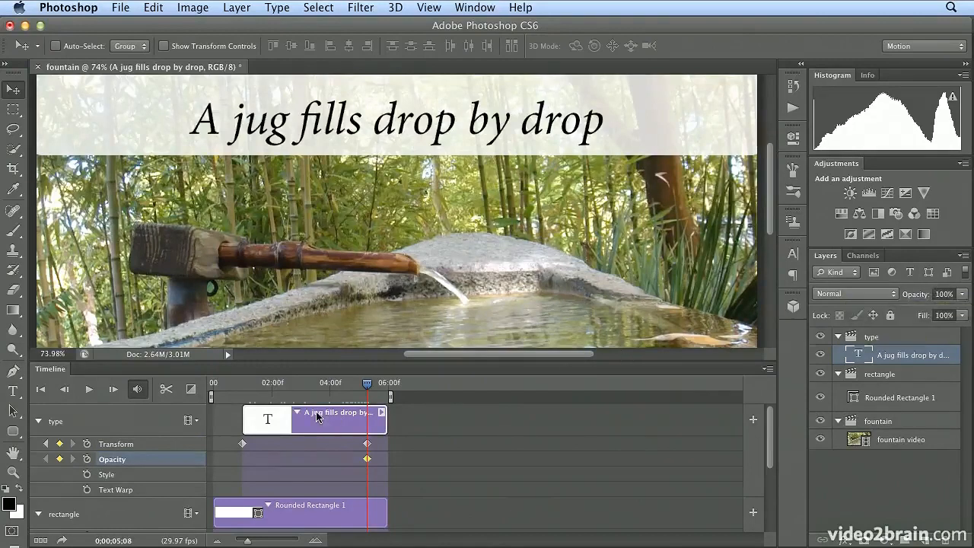
{"action": "left_click_drag", "start_coordinate": [367, 390], "coordinate": [390, 393]}
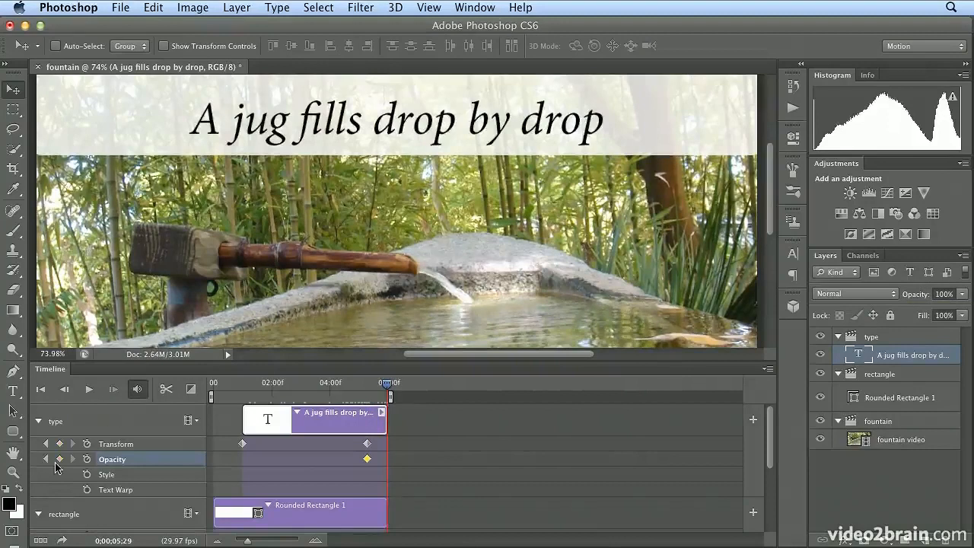
{"action": "left_click", "coordinate": [60, 460]}
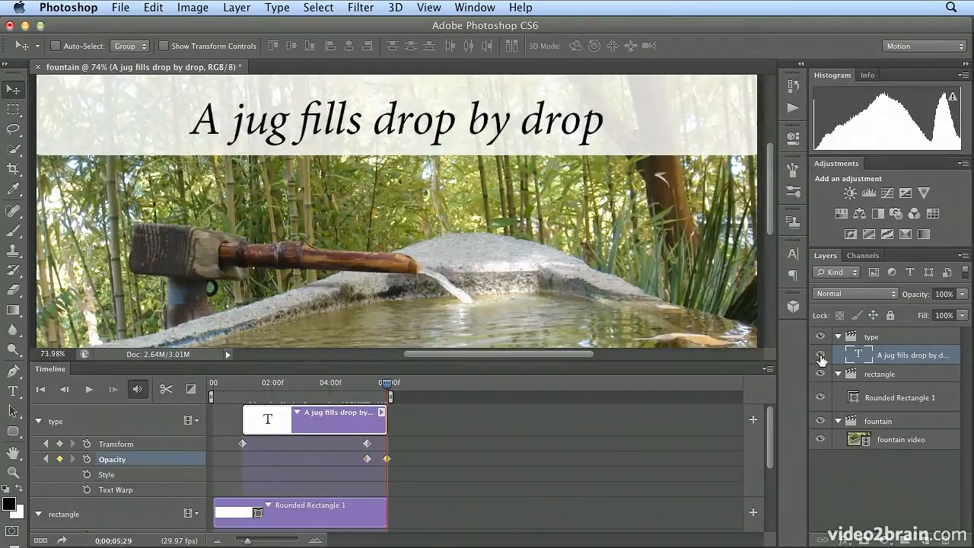
- Set the text layer's opacity to 0% at the last keyframe and play the composition from the start
{"action": "left_click", "coordinate": [945, 294]}
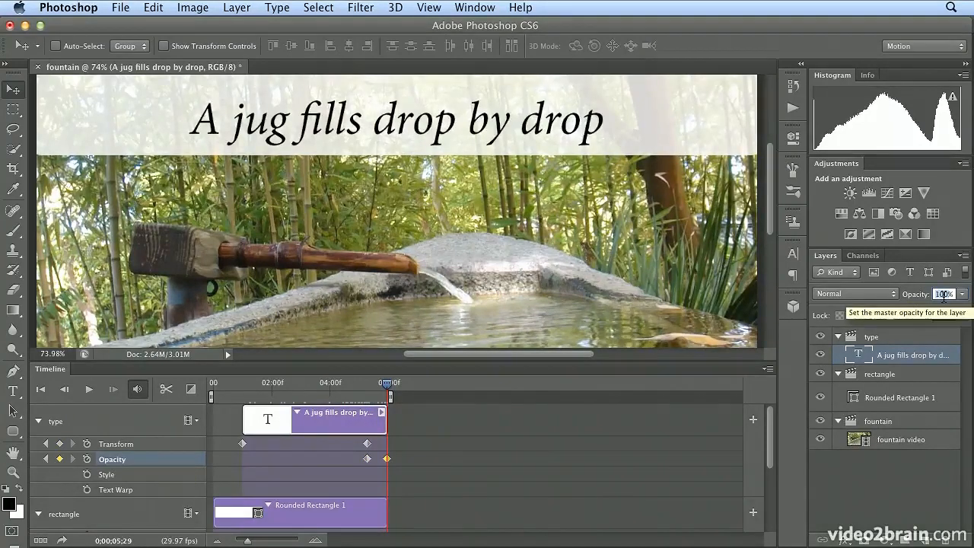
{"action": "type", "text": "0"}
{"action": "key", "text": "Return"}
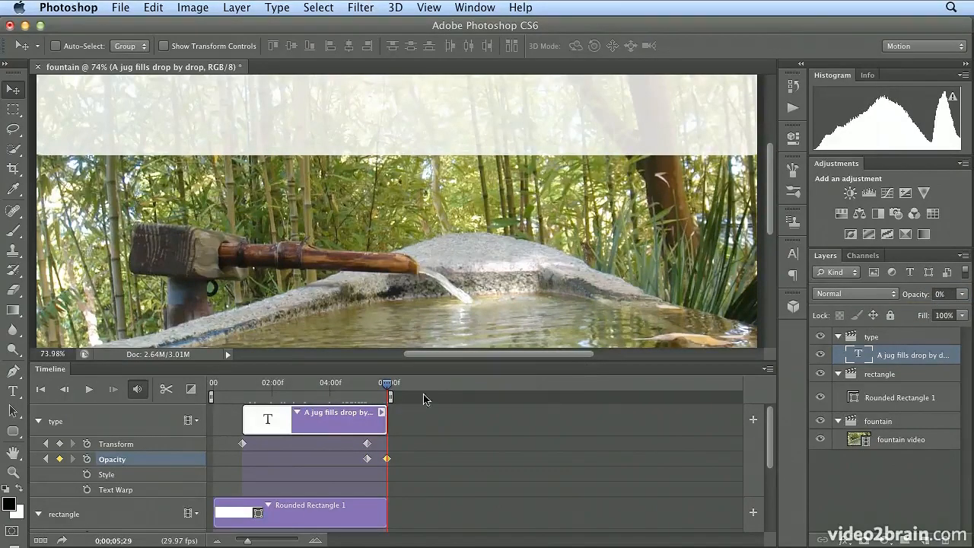
{"action": "left_click_drag", "start_coordinate": [387, 384], "coordinate": [149, 373]}
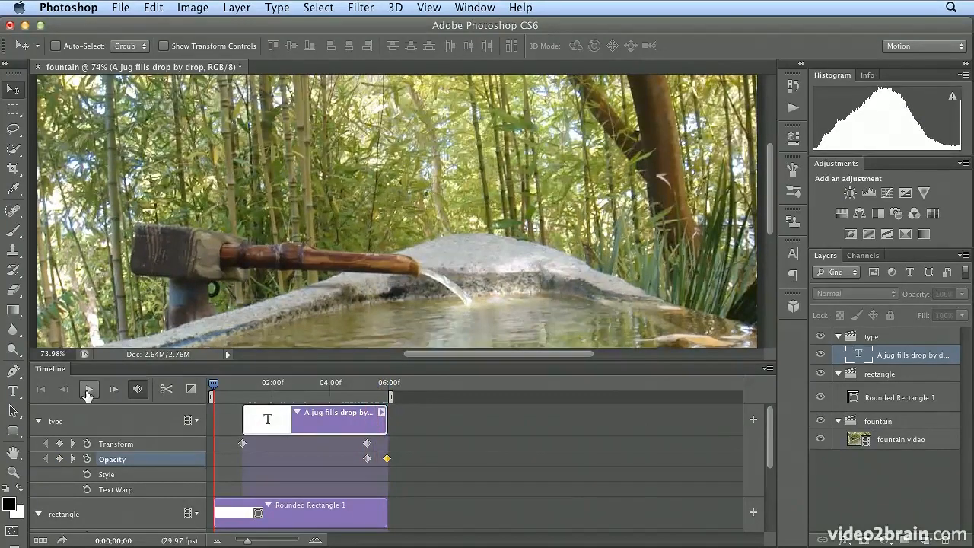
{"action": "left_click", "coordinate": [88, 391]}
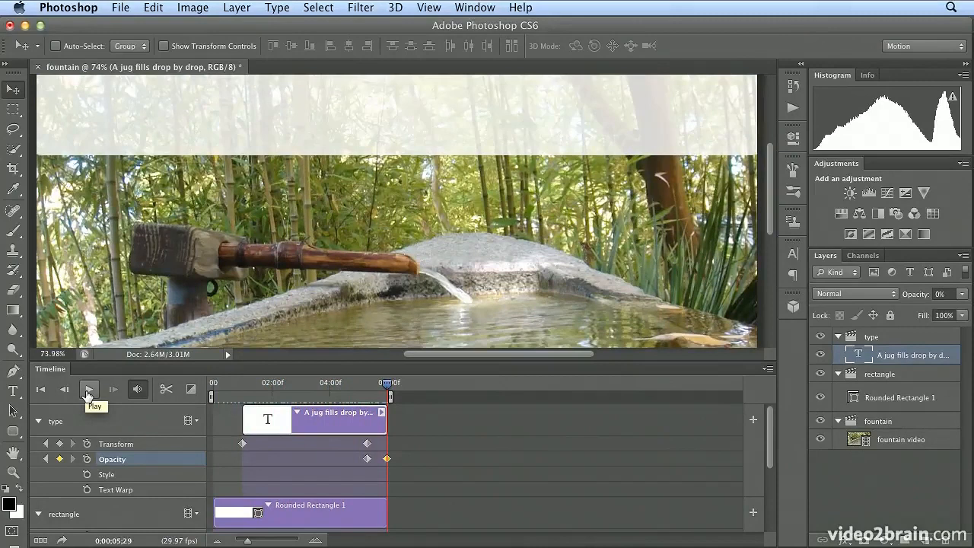
- Start a video render export and choose the video folder inside 09_3D_objects as the destination
{"action": "left_click", "coordinate": [124, 9]}
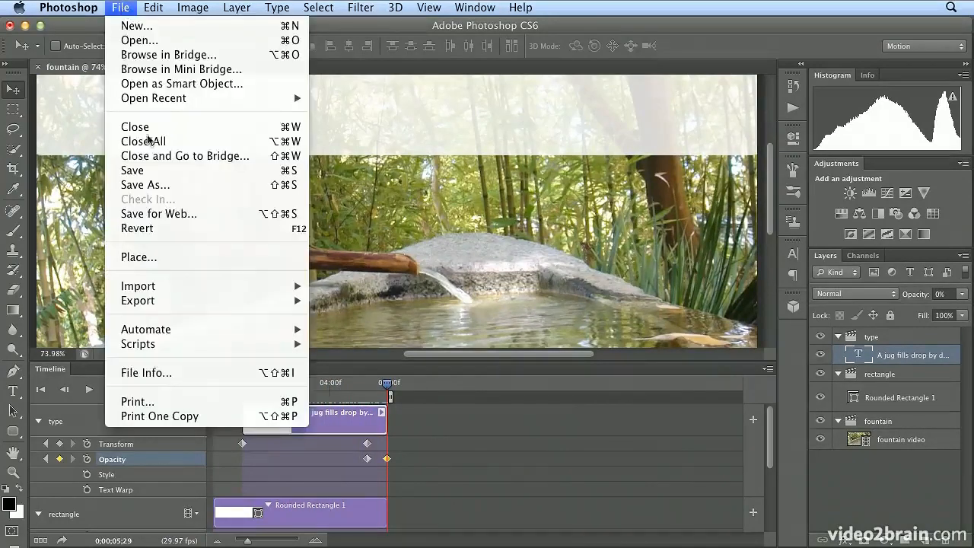
{"action": "mouse_move", "coordinate": [215, 300]}
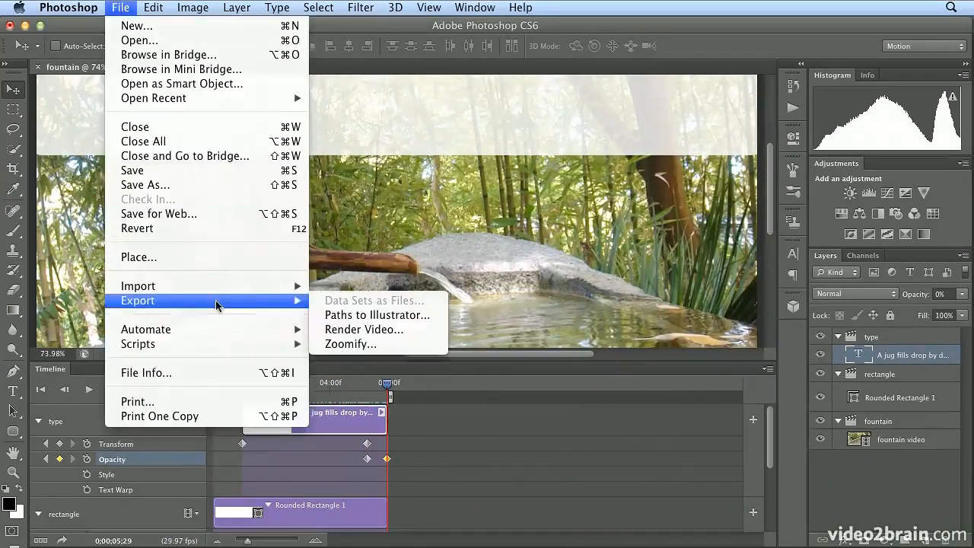
{"action": "left_click", "coordinate": [413, 330]}
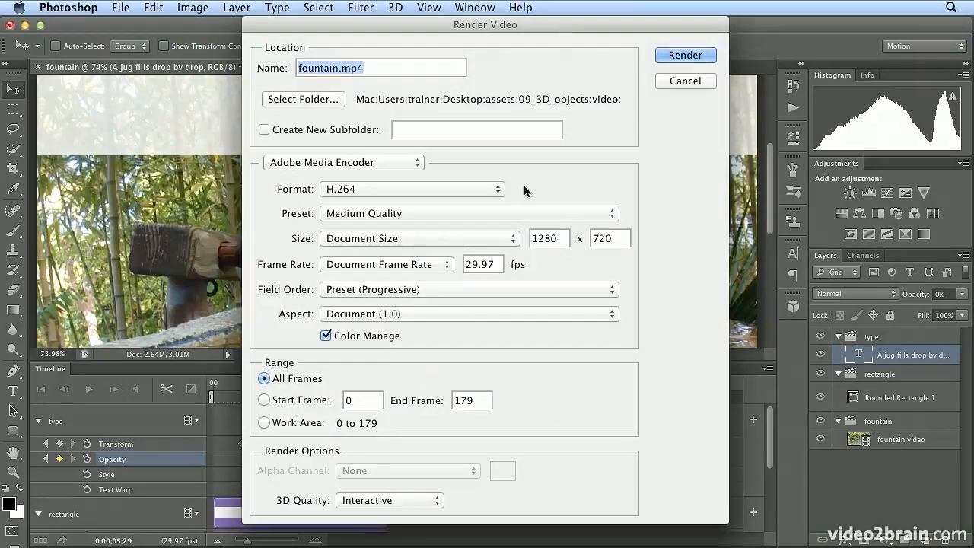
{"action": "left_click", "coordinate": [329, 99]}
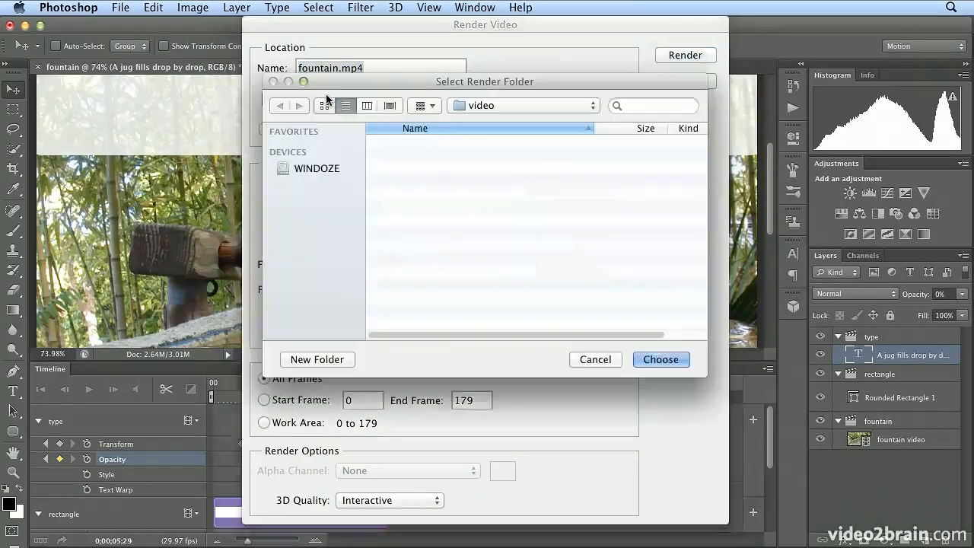
{"action": "left_click", "coordinate": [497, 106]}
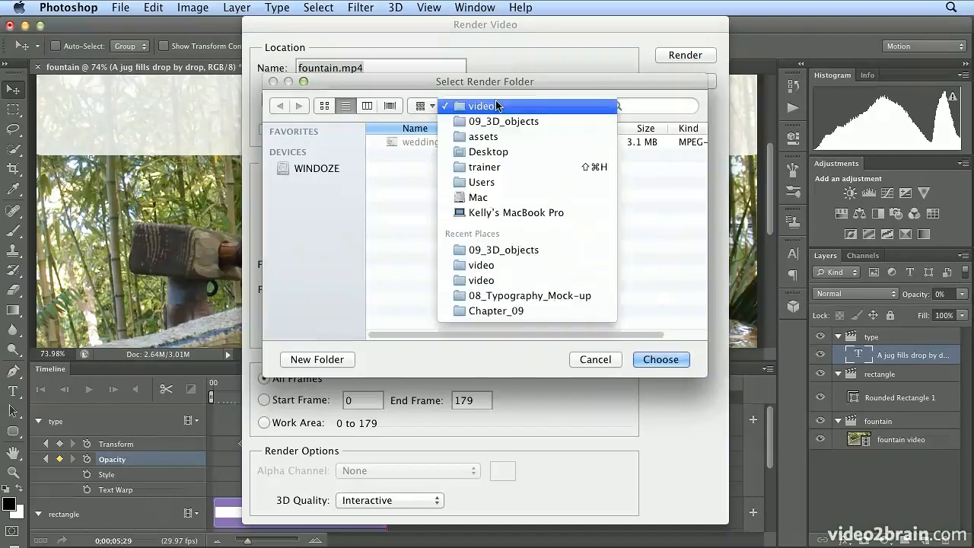
{"action": "left_click", "coordinate": [497, 105]}
{"action": "left_click", "coordinate": [661, 362]}
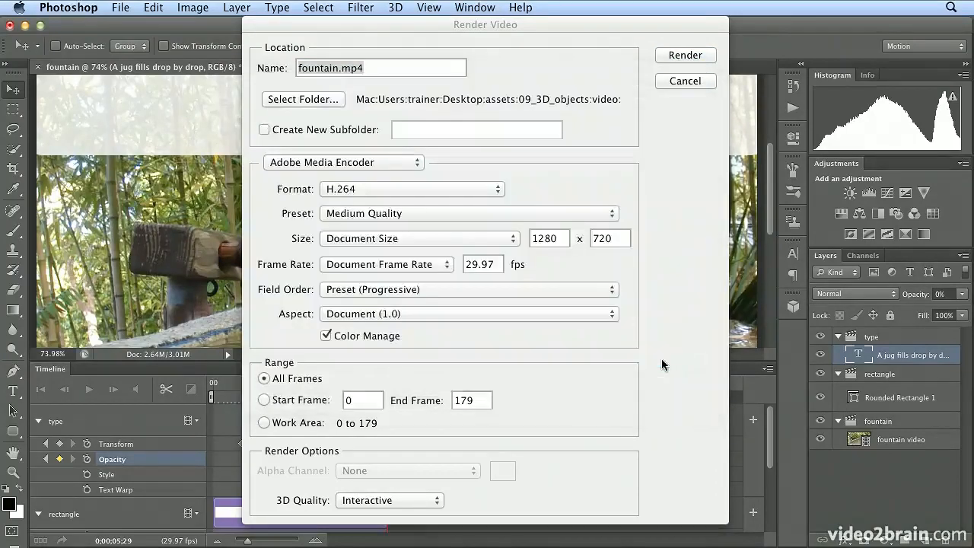
- Review the available formats and presets, and render fountain.mp4 as H.264 with the Medium Quality preset at document size
{"action": "left_click", "coordinate": [380, 216]}
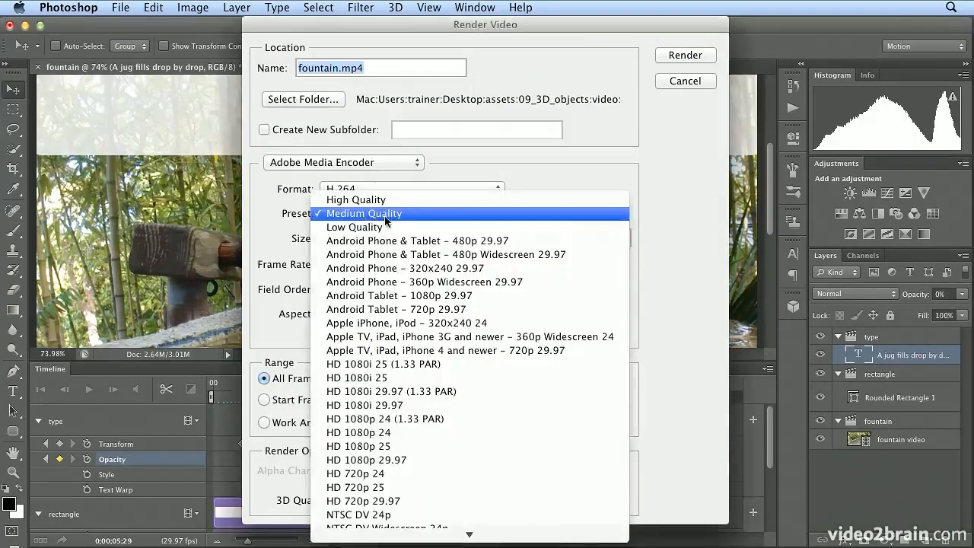
{"action": "left_click", "coordinate": [380, 215]}
{"action": "left_click", "coordinate": [354, 191]}
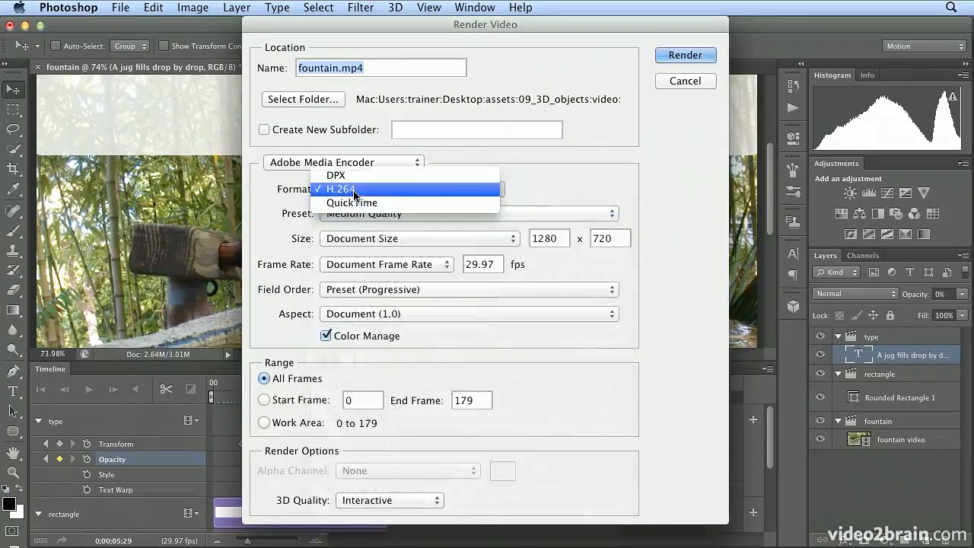
{"action": "left_click", "coordinate": [561, 188]}
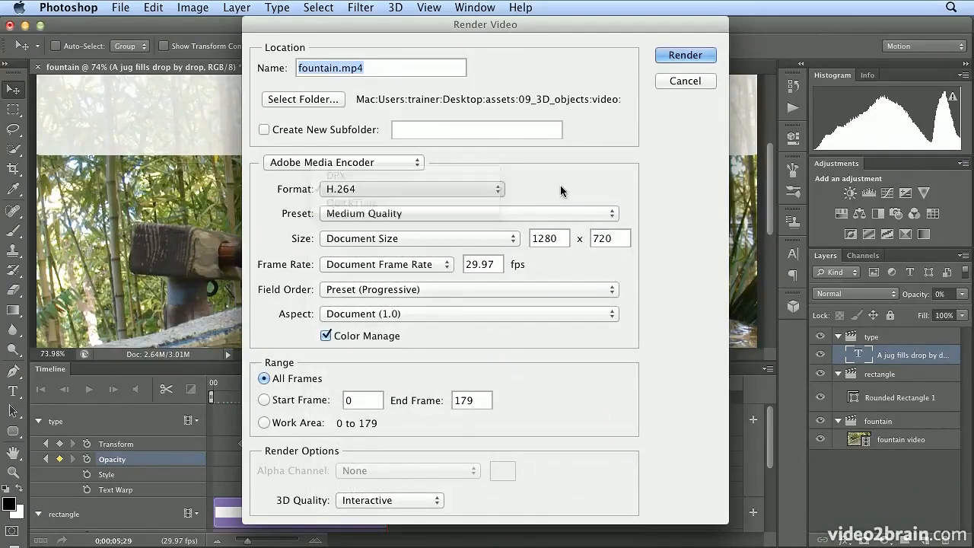
{"action": "left_click", "coordinate": [533, 214]}
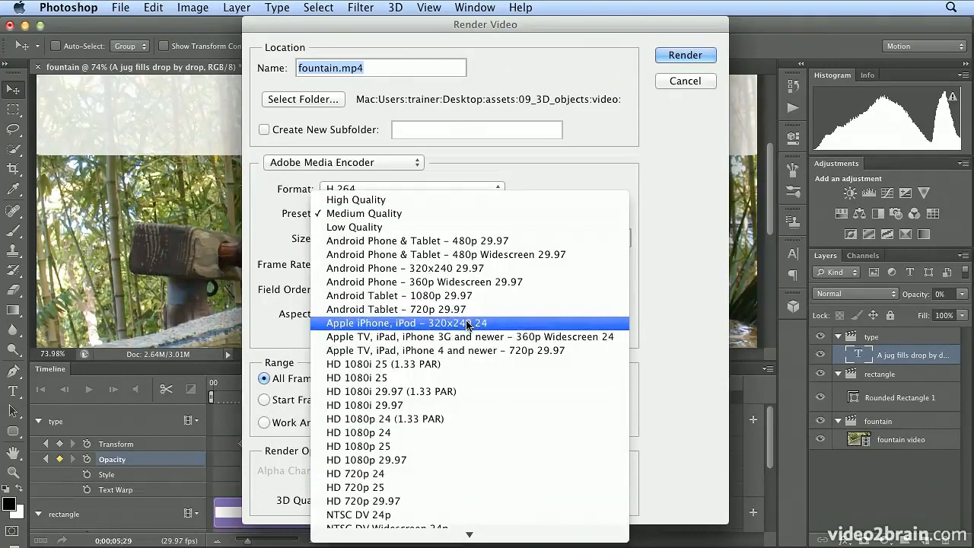
{"action": "scroll", "coordinate": [464, 305], "scroll_direction": "down", "scroll_amount": 5}
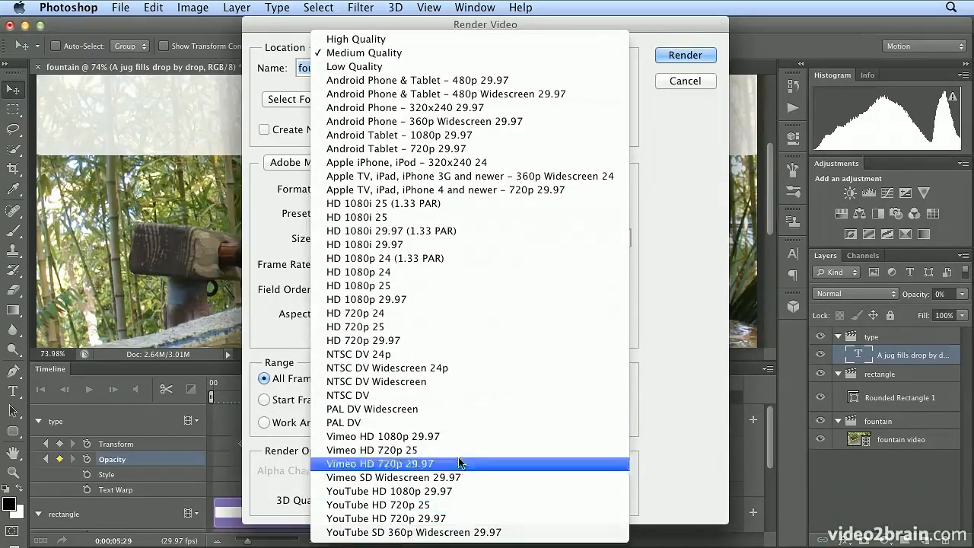
{"action": "left_click", "coordinate": [675, 206]}
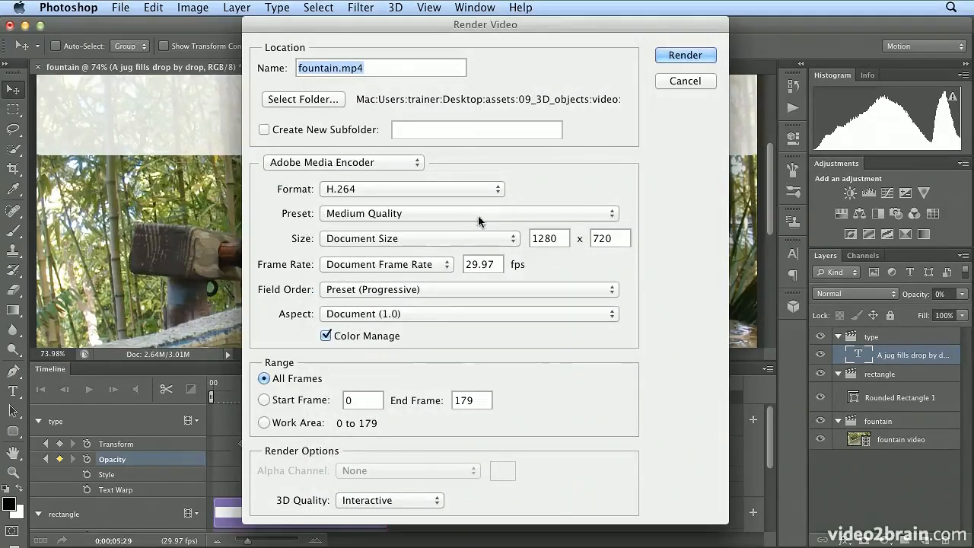
{"action": "left_click", "coordinate": [681, 55]}
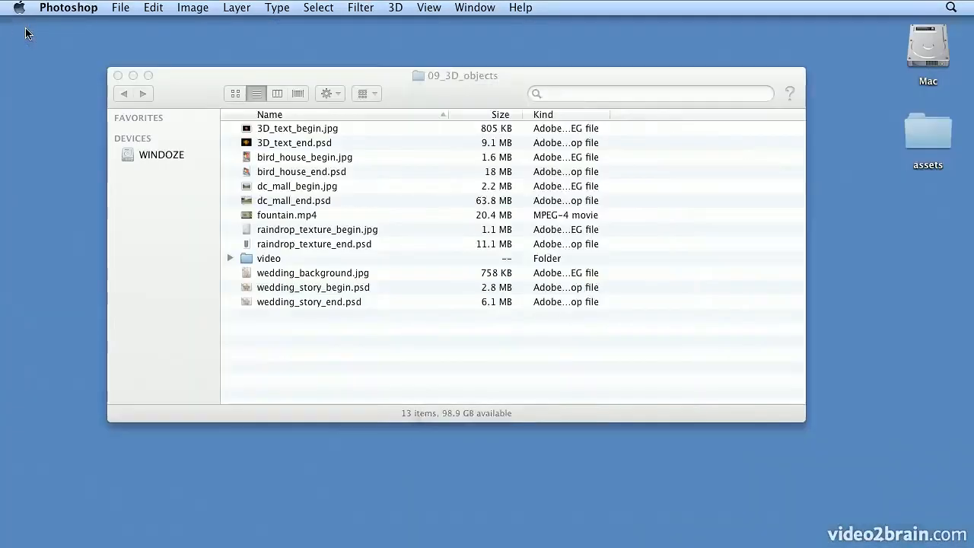
- Open the rendered fountain.mp4 from the video folder in QuickTime Player, play it through and close it
{"action": "double_click", "coordinate": [302, 261]}
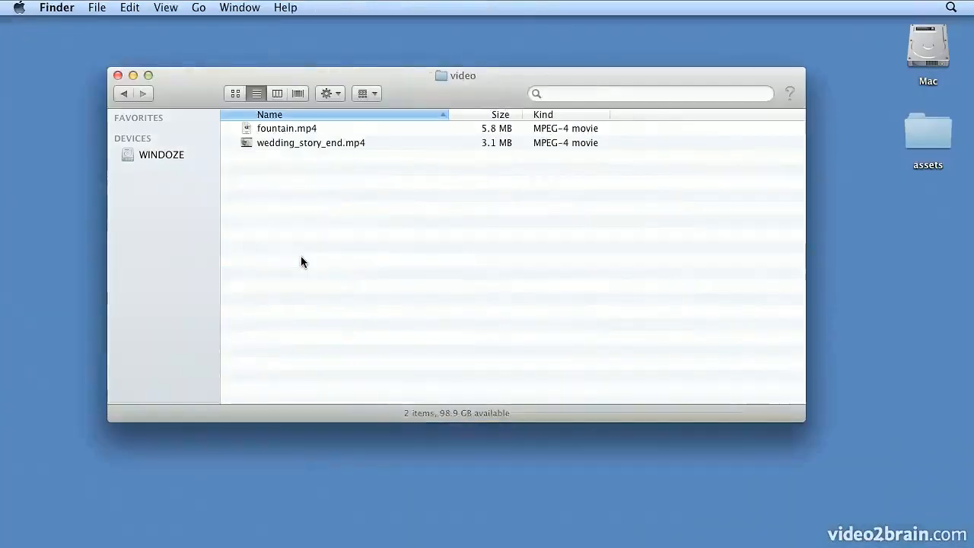
{"action": "double_click", "coordinate": [286, 130]}
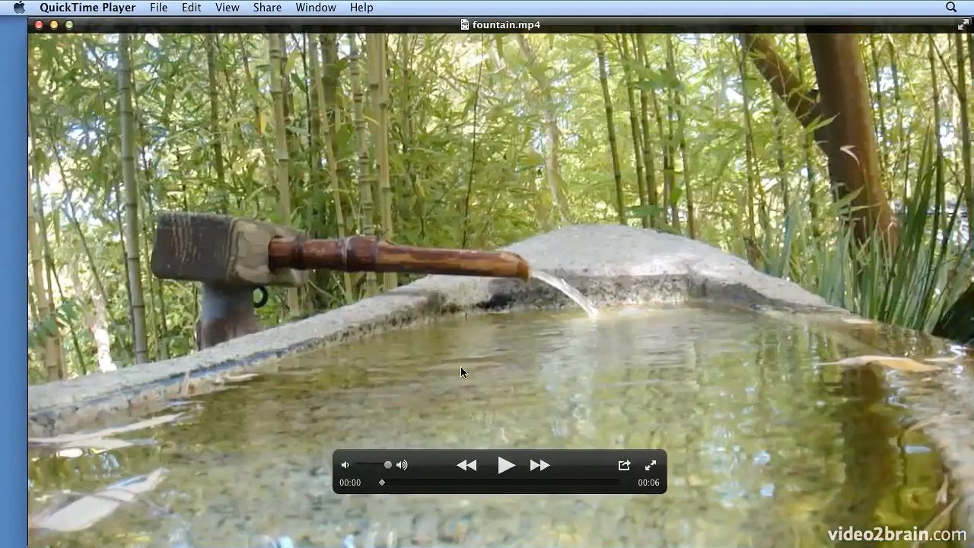
{"action": "left_click", "coordinate": [501, 468]}
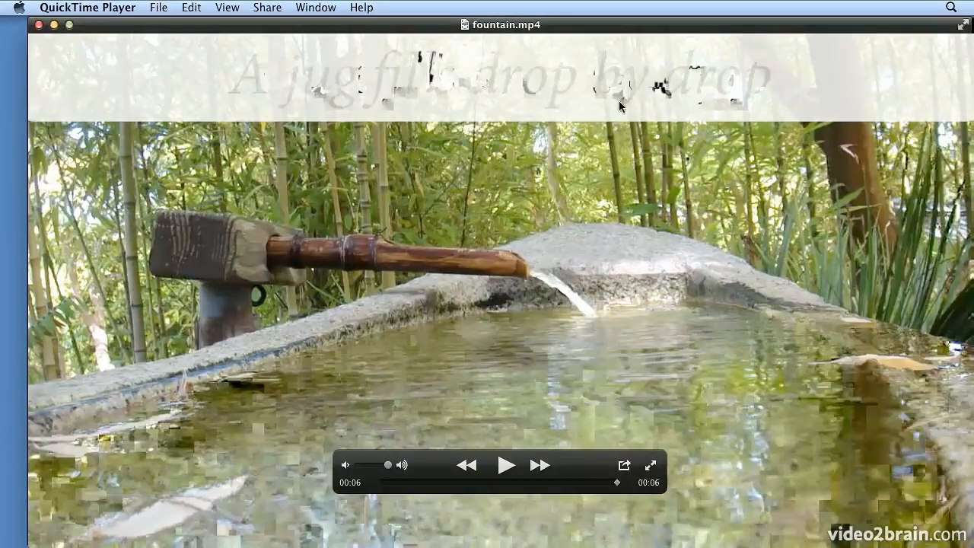
{"action": "left_click", "coordinate": [39, 25]}
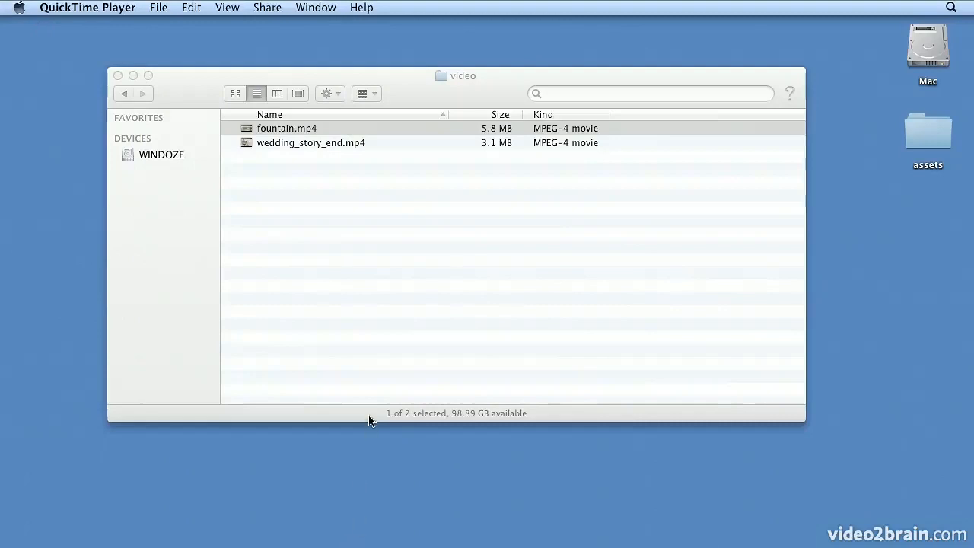
- Switch back to Photoshop and collapse the type and rectangle tracks in the timeline to examine the Audio Track options
{"action": "key", "text": "super+Tab"}
{"action": "key", "text": "super+Tab"}
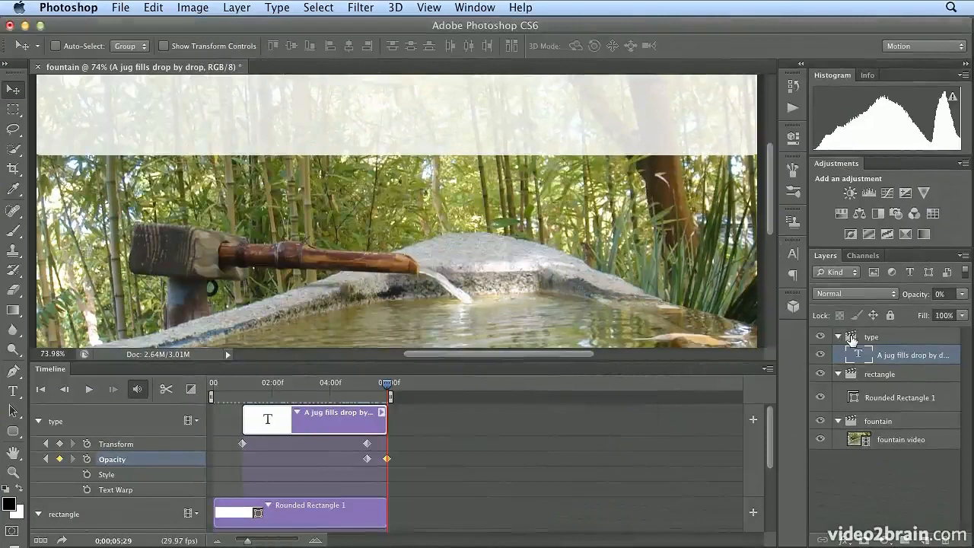
{"action": "left_click", "coordinate": [39, 421]}
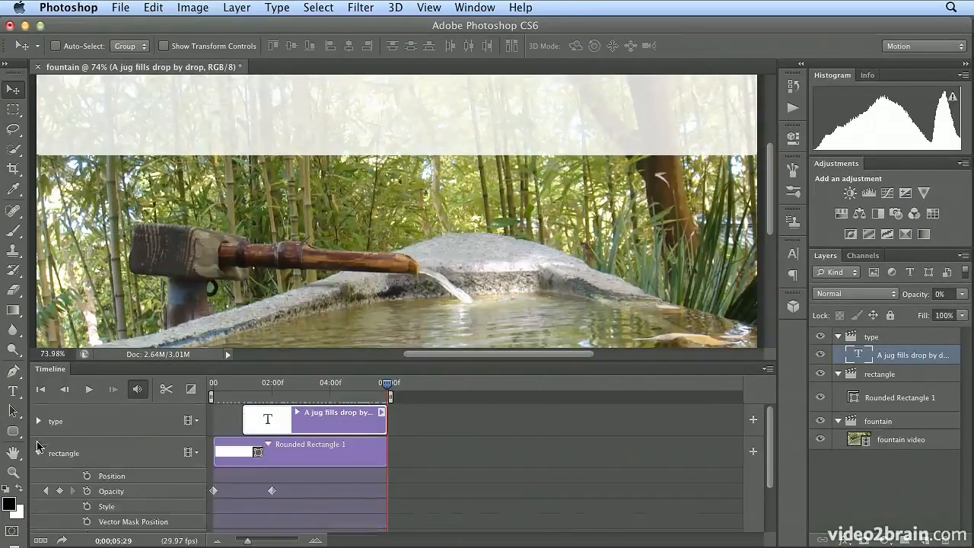
{"action": "left_click", "coordinate": [39, 452]}
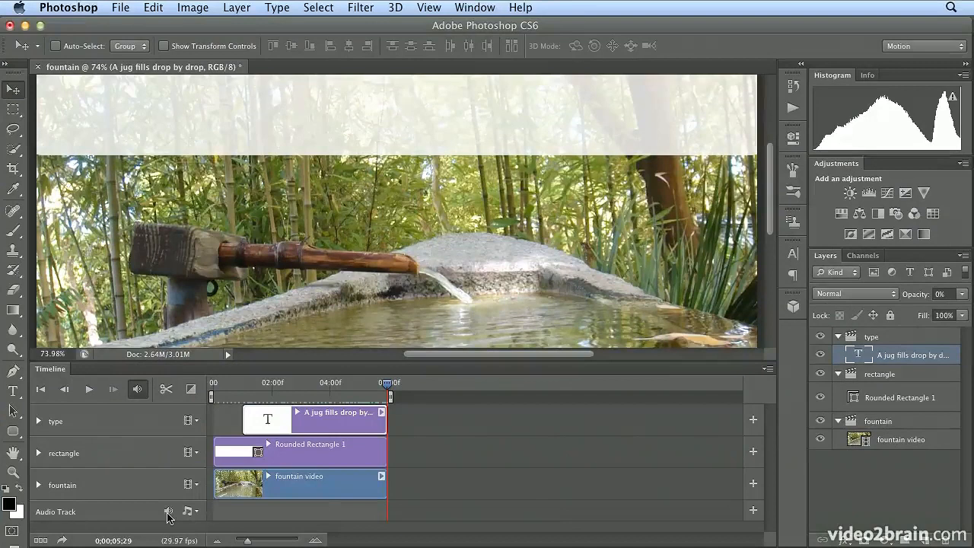
{"action": "left_click", "coordinate": [197, 513]}
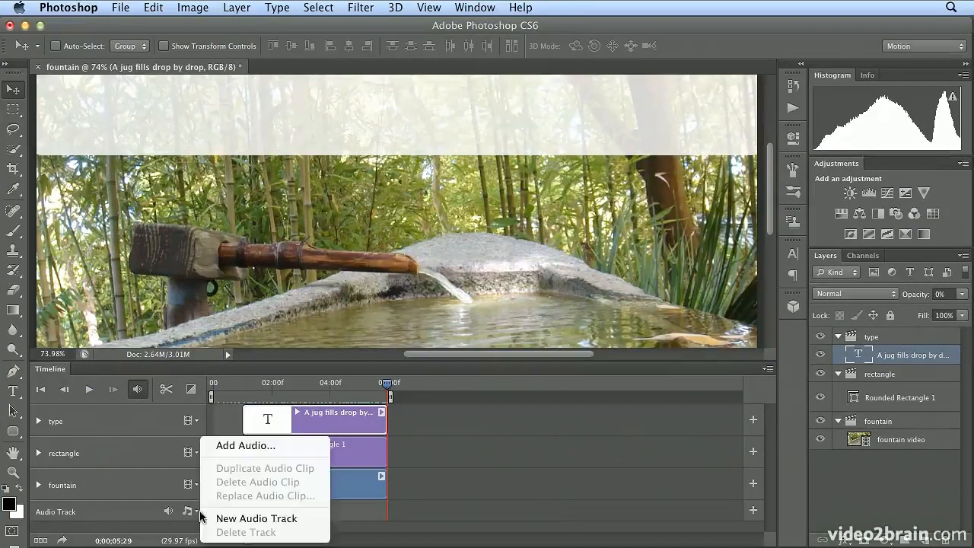
{"action": "left_click", "coordinate": [196, 516]}
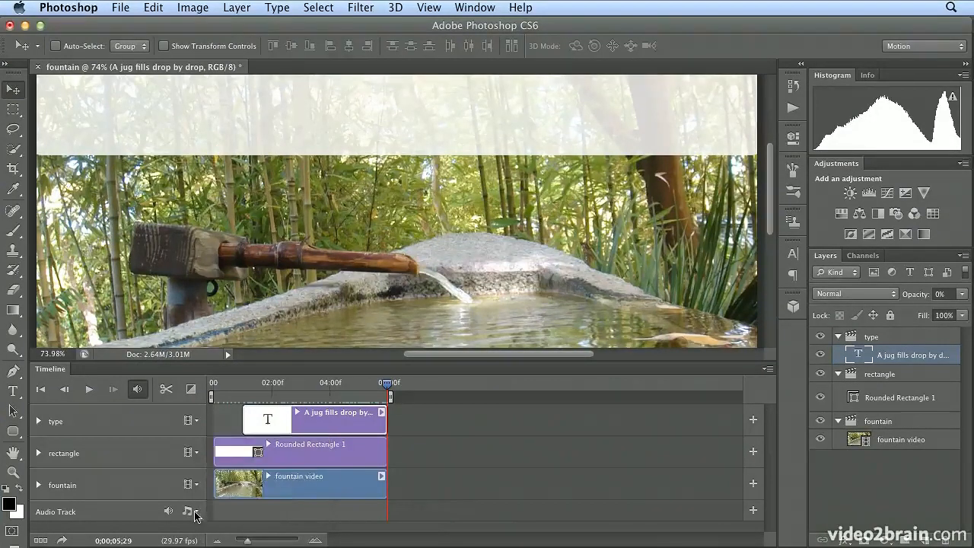